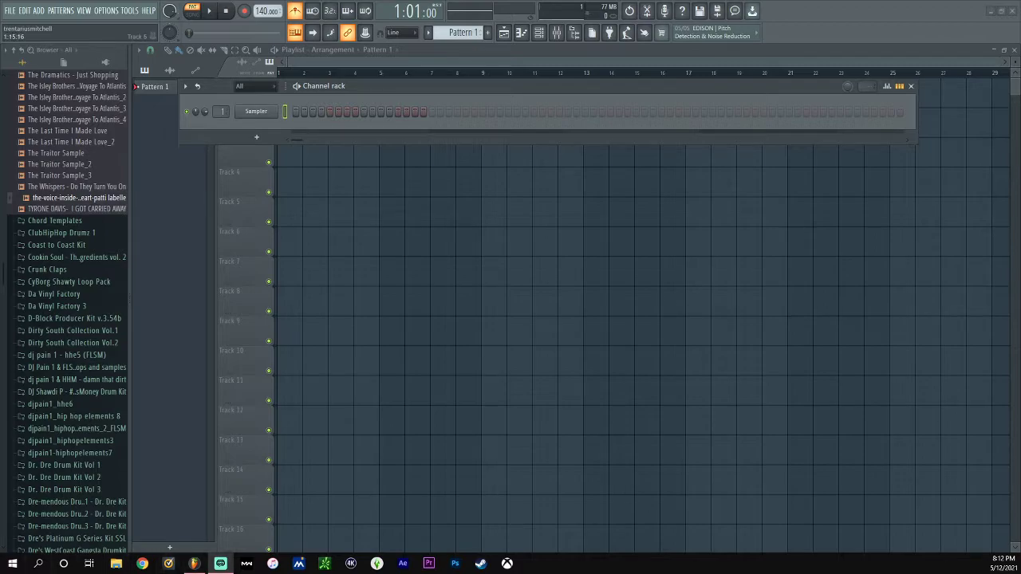
# - Add the Studio plugin as a new channel and reposition its window so the whole interface fits on screen
pyautogui.click(256, 138)
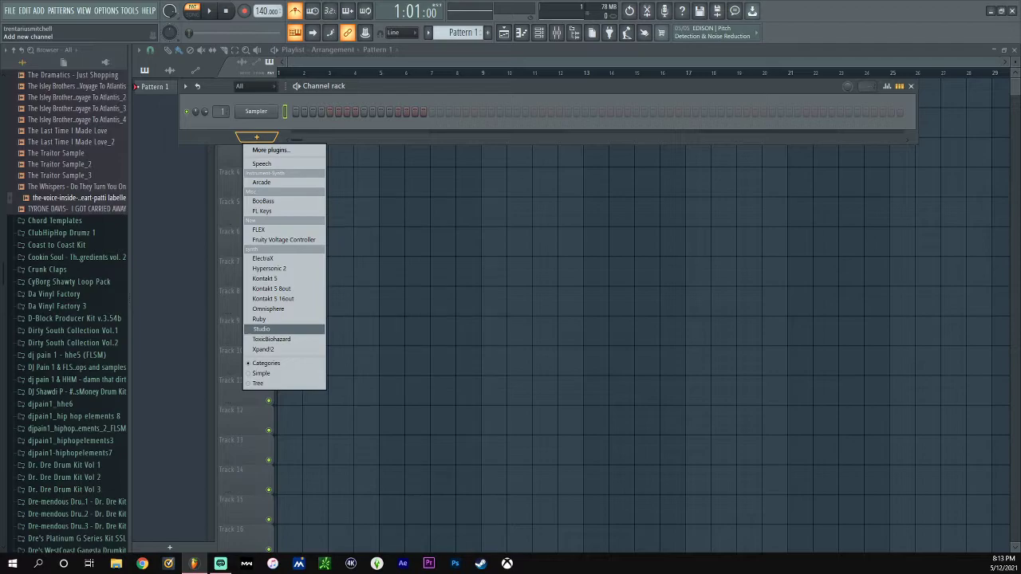
pyautogui.click(271, 328)
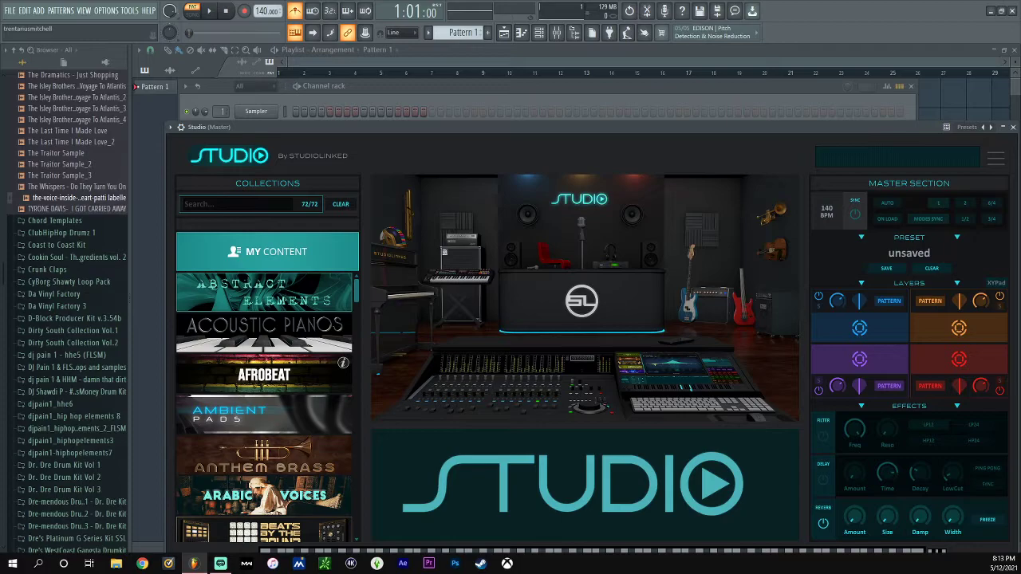
pyautogui.moveTo(606, 127); pyautogui.dragTo(603, 97)
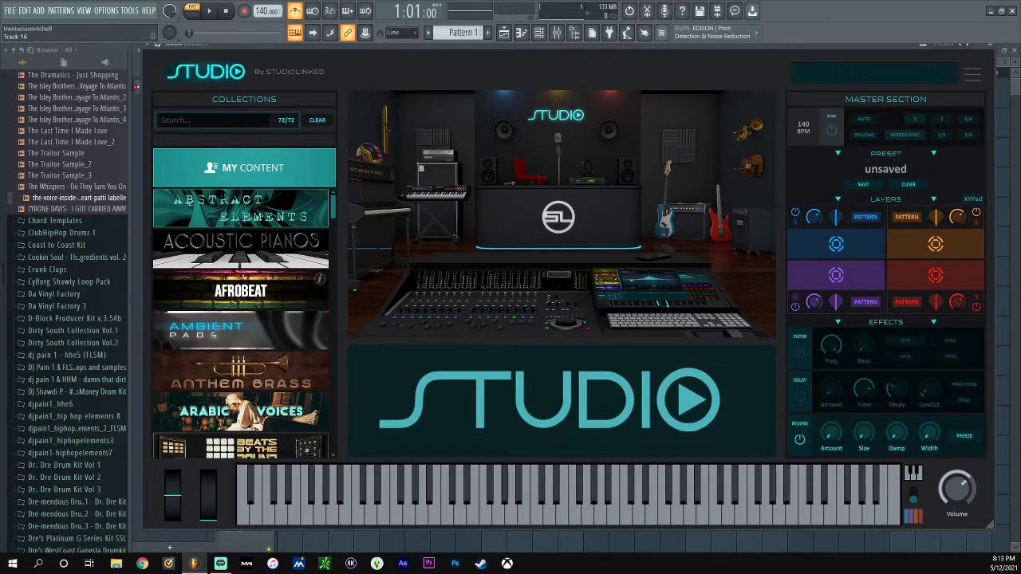
# - Load the Bass - Main Chord instrument from the Abstract Elements collection into the blue layer
pyautogui.click(241, 209)
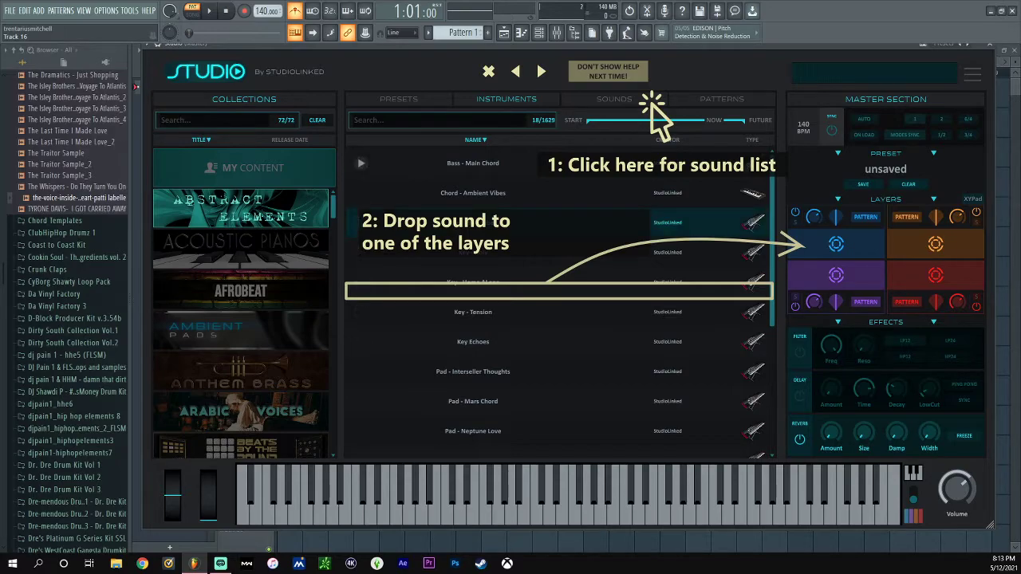
pyautogui.moveTo(514, 166); pyautogui.dragTo(838, 244)
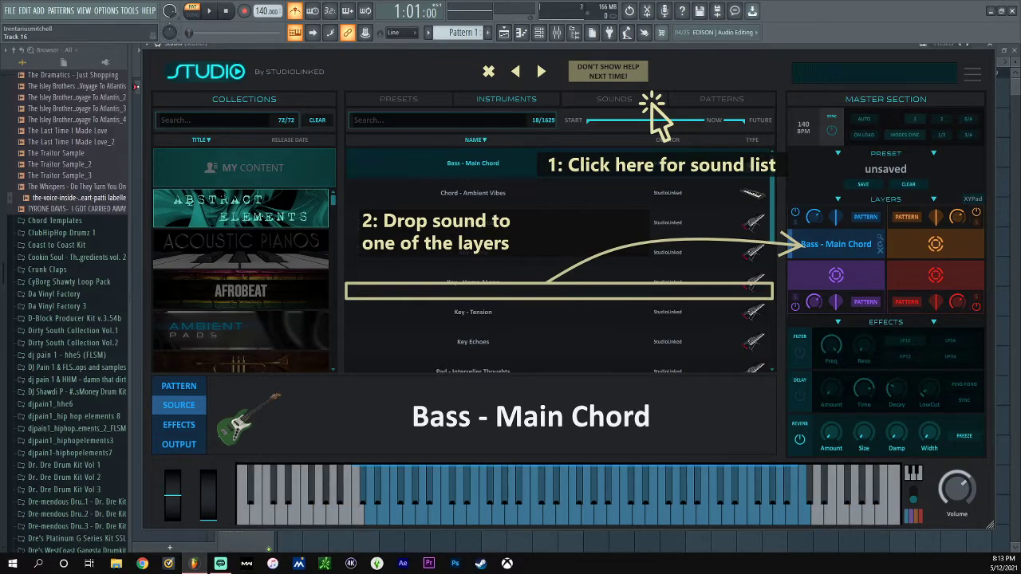
# - Audition ARP JUPITER and ARP WORLDS from the sound list, then load ARP WORLDS into the blue layer and play it
pyautogui.click(650, 104)
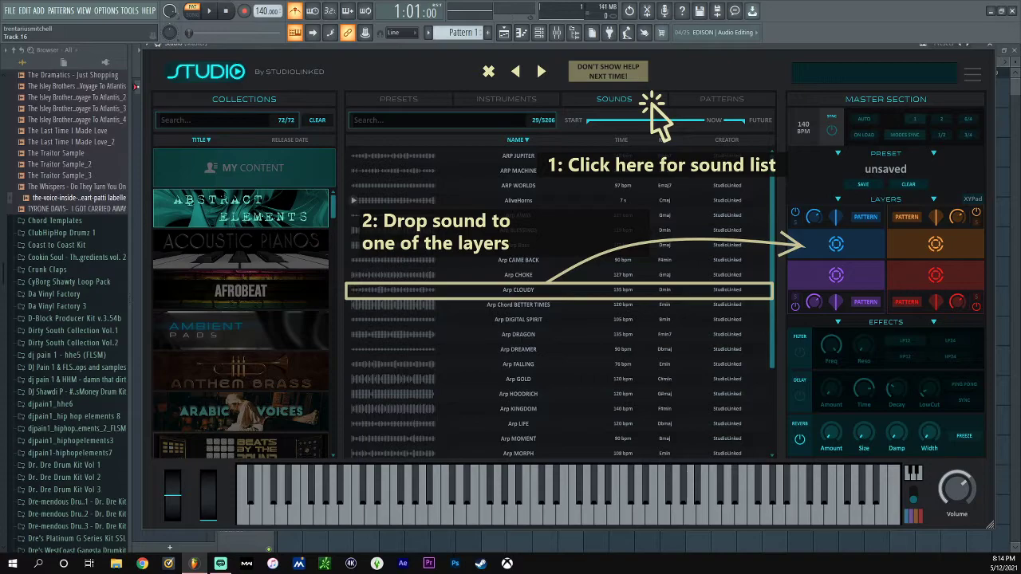
pyautogui.click(354, 155)
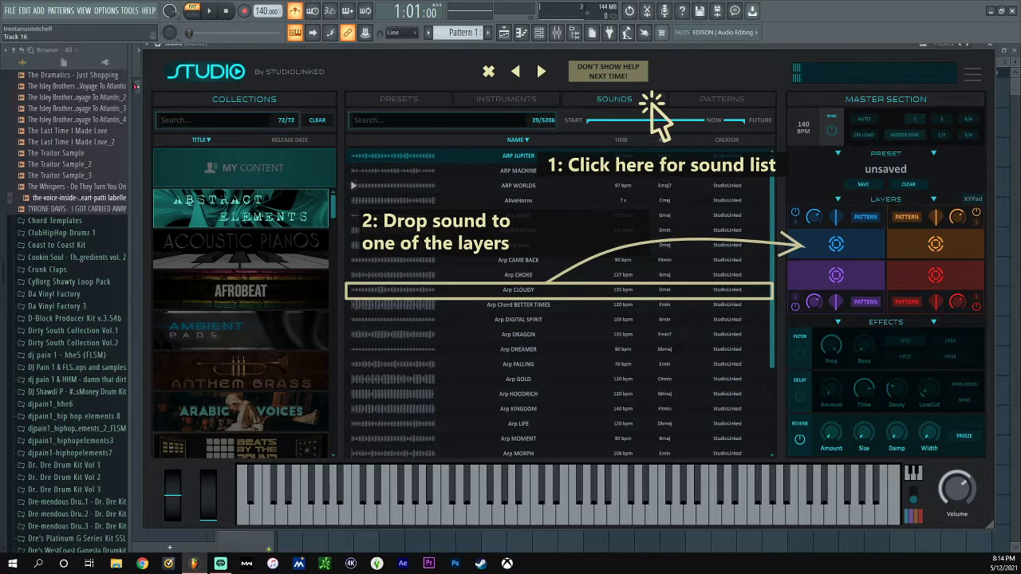
pyautogui.click(353, 186)
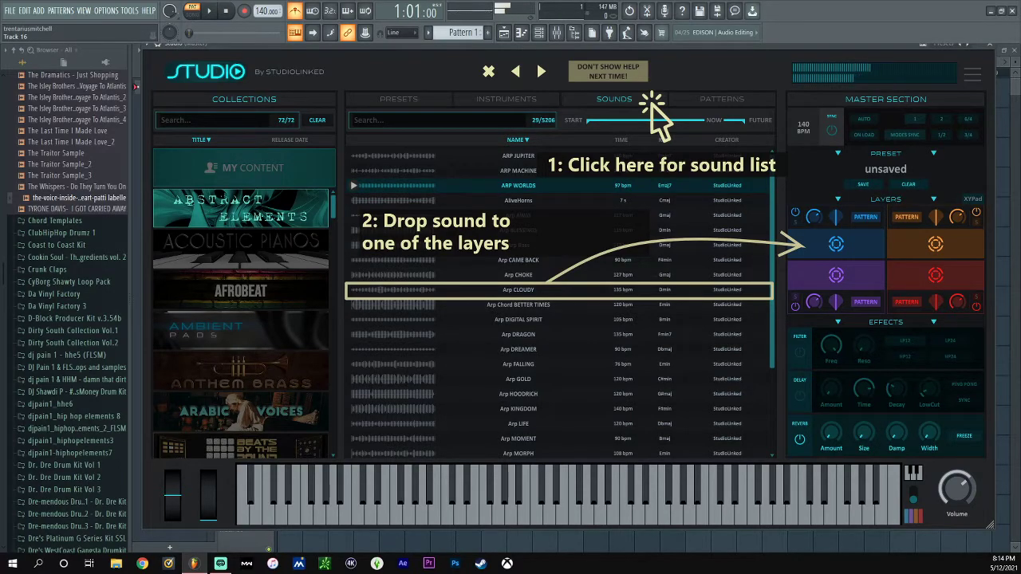
pyautogui.moveTo(459, 190); pyautogui.dragTo(835, 244)
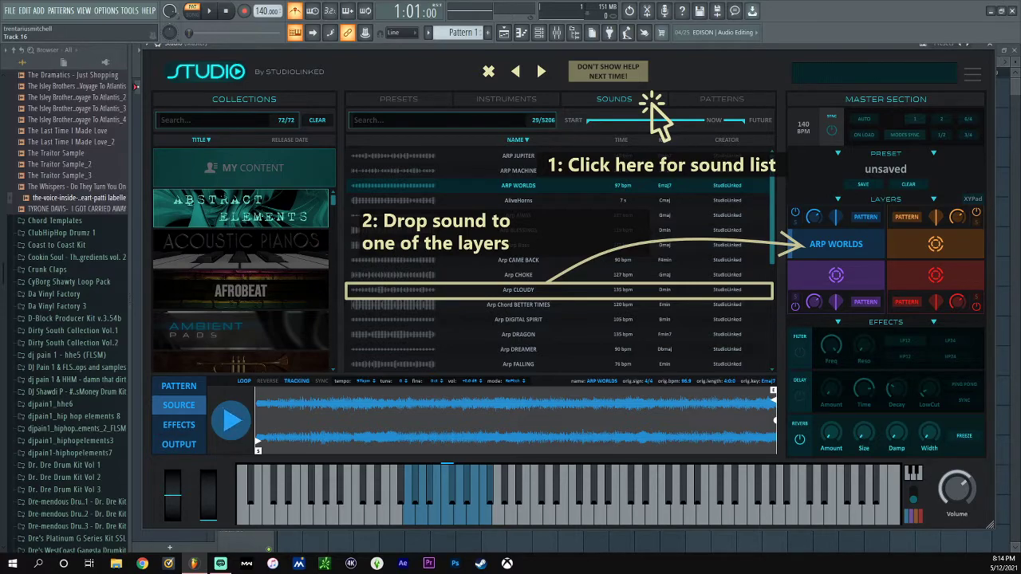
pyautogui.click(231, 421)
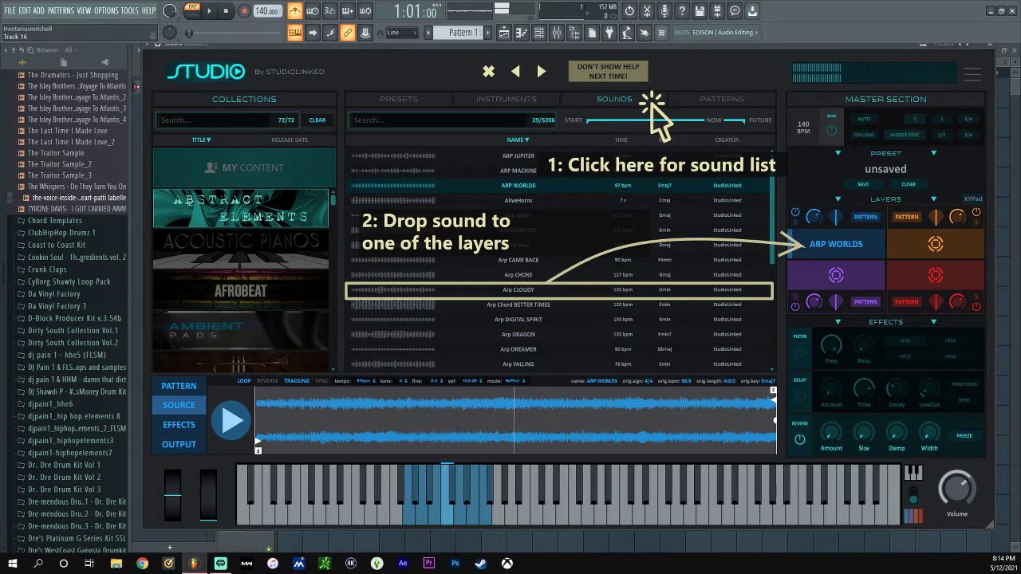
# - Examine the effects, output and pattern settings of the ARP WORLDS layer
pyautogui.click(178, 425)
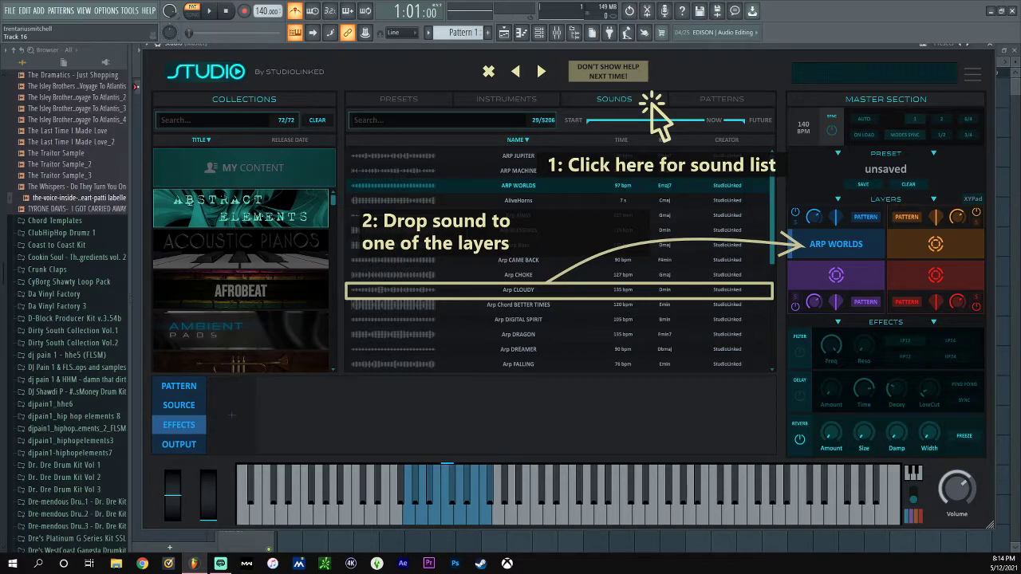
pyautogui.click(179, 444)
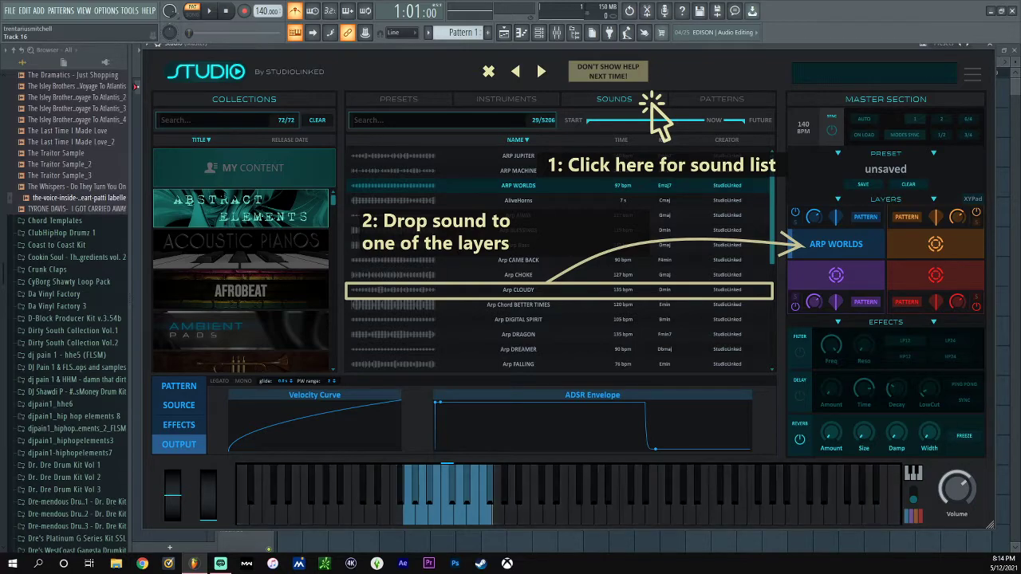
pyautogui.click(178, 386)
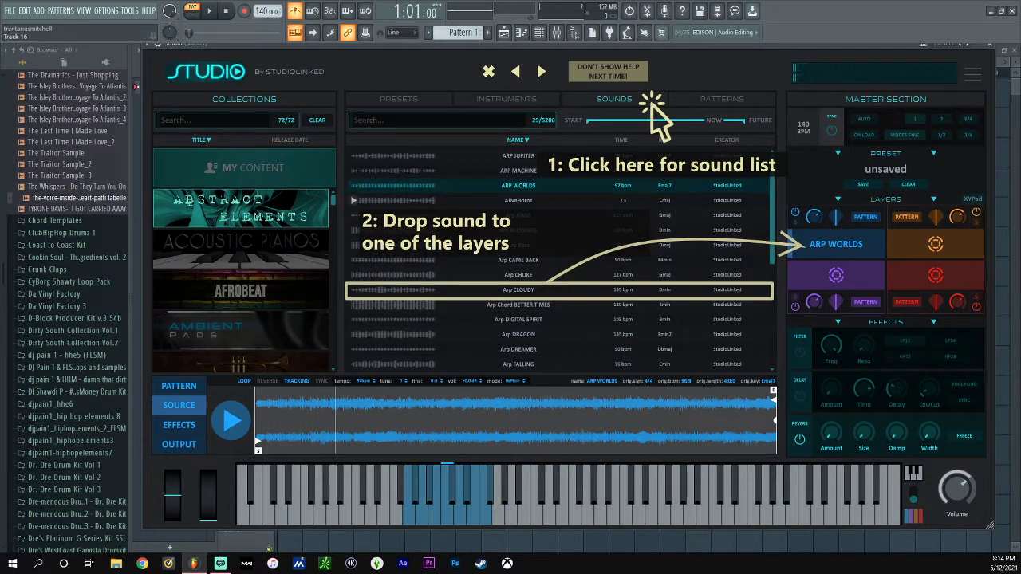
# - Browse the sound lists, including Acoustic Pianos, and audition the first three CL_MS sounds
pyautogui.click(519, 200)
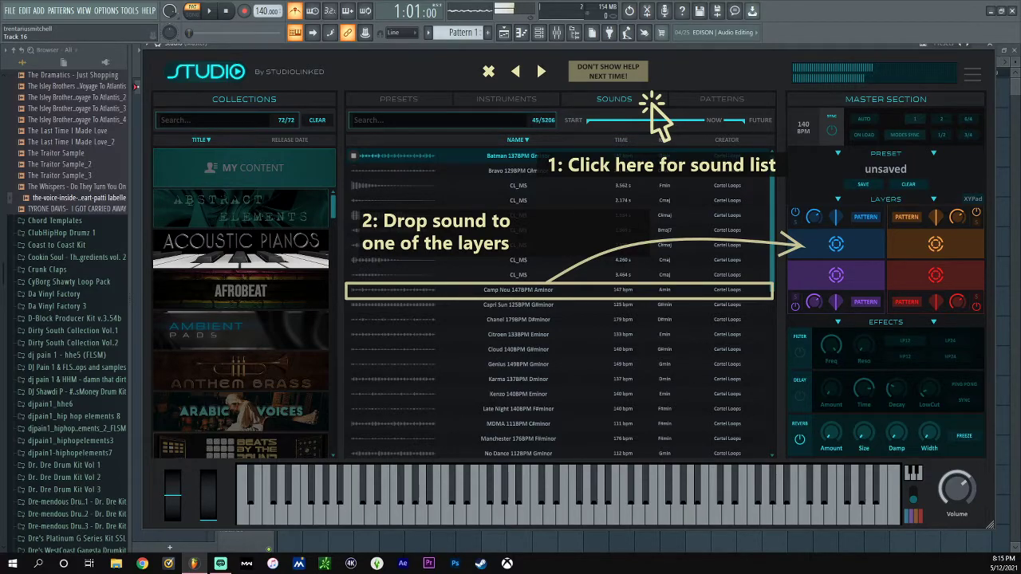
pyautogui.scroll(-10, 558, 303)
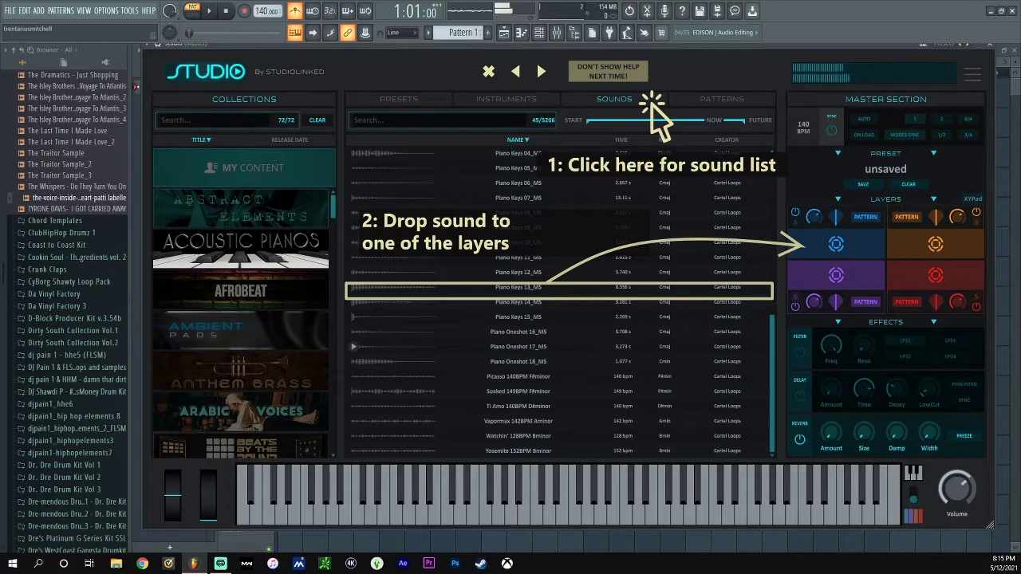
pyautogui.scroll(10, 558, 303)
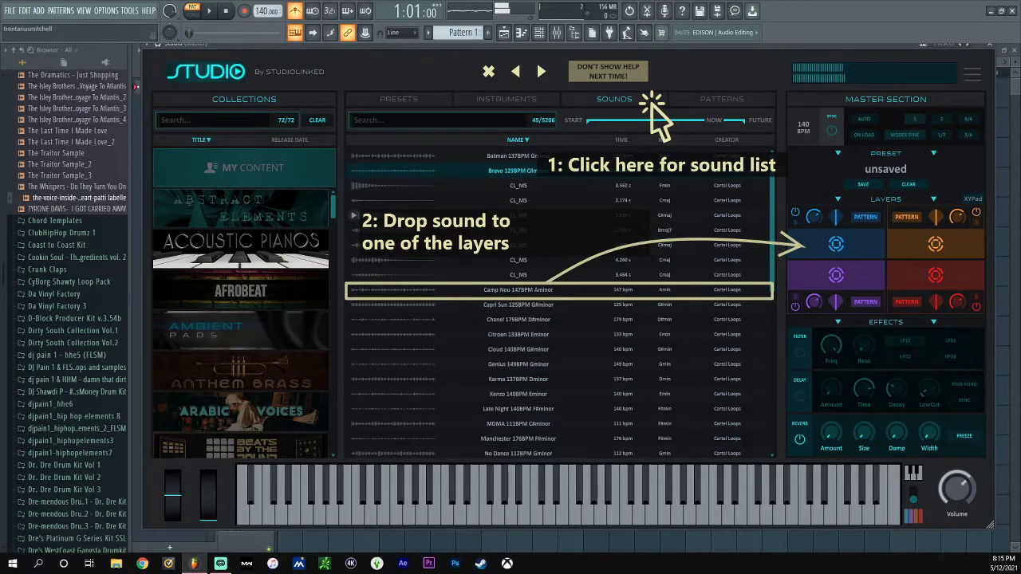
pyautogui.click(354, 185)
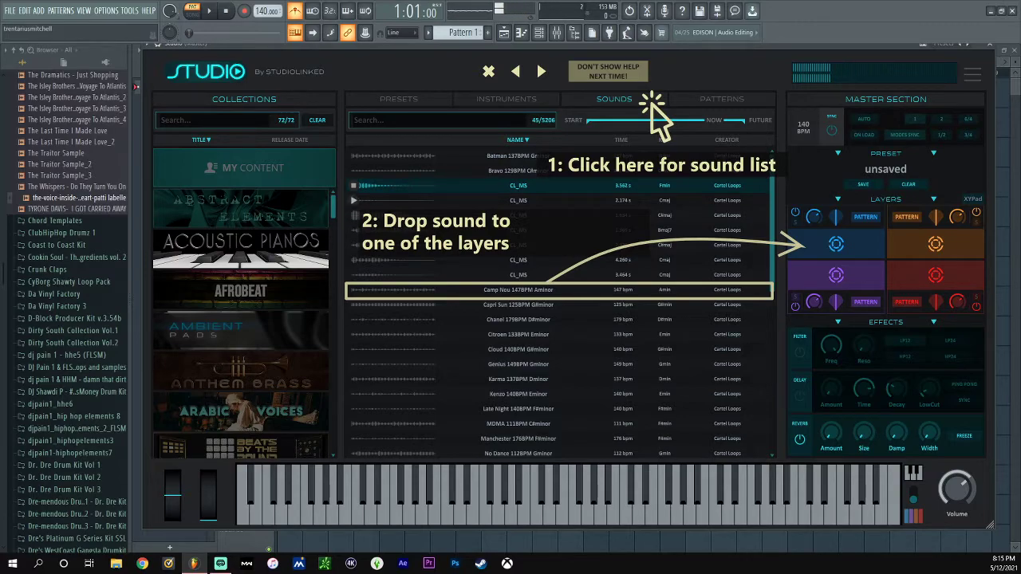
pyautogui.click(354, 200)
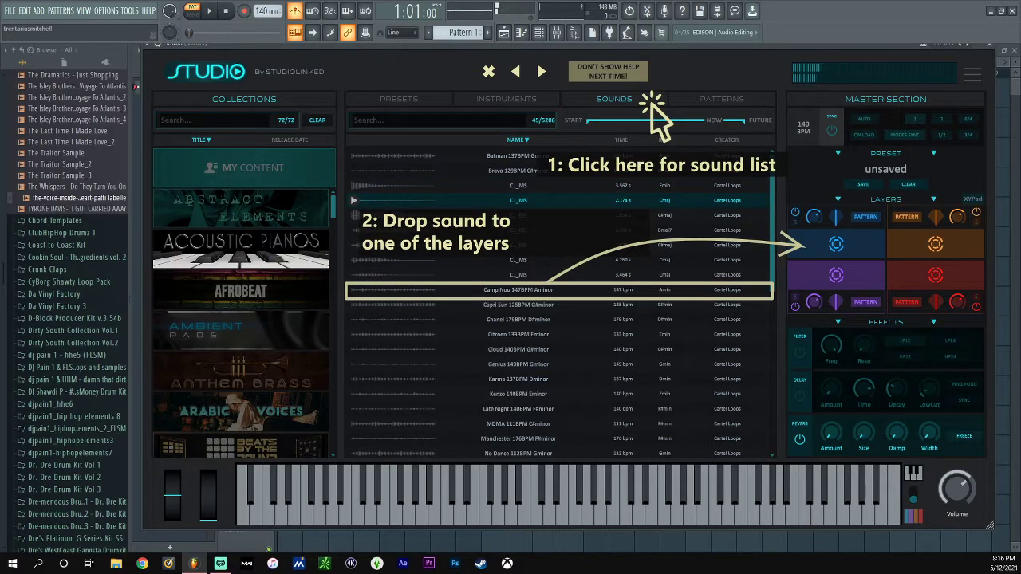
pyautogui.click(354, 215)
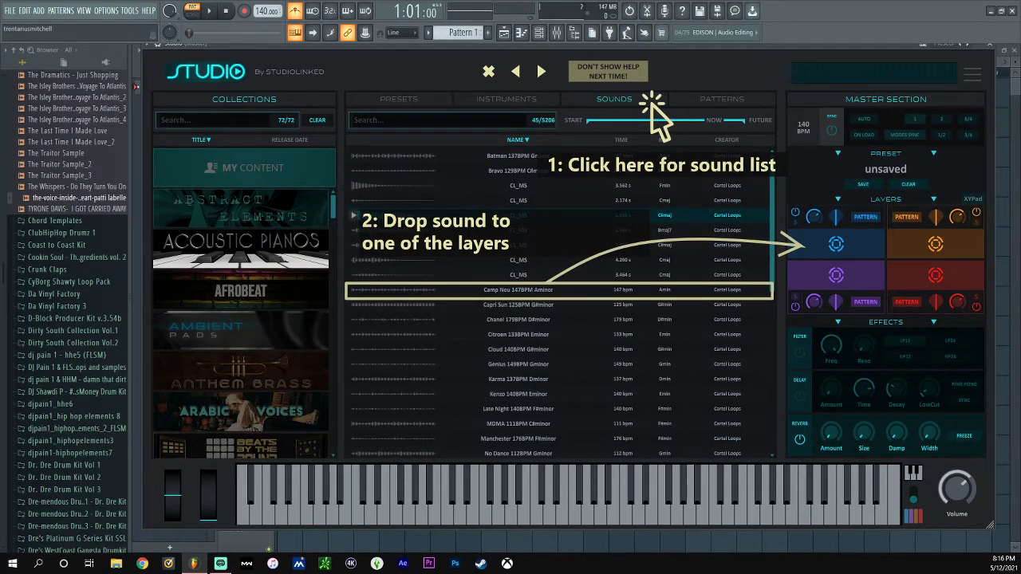
# - Load the third CL_MS sound into the blue layer and shift its key range higher on the keyboard
pyautogui.moveTo(383, 215); pyautogui.dragTo(851, 246)
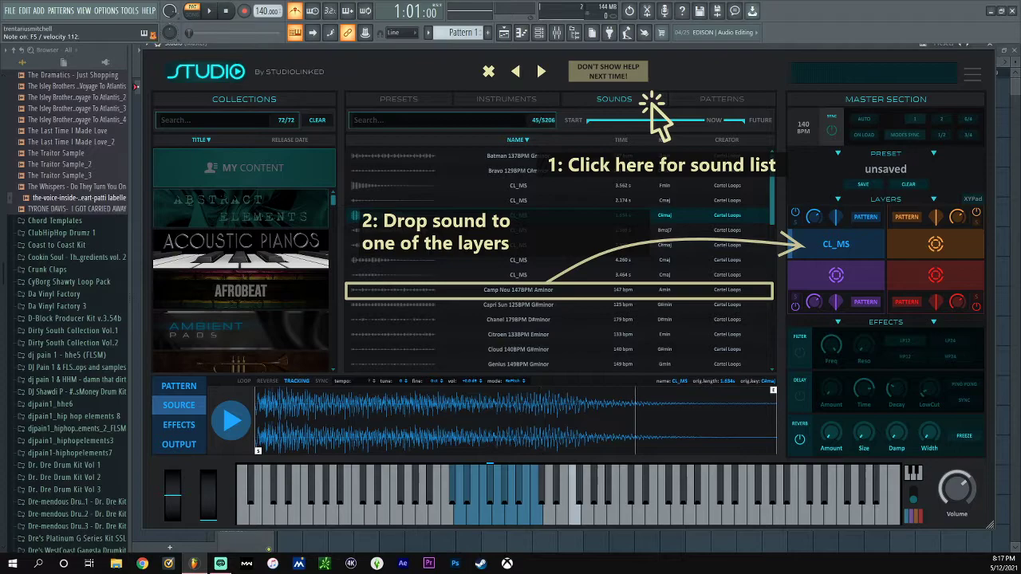
pyautogui.moveTo(490, 486); pyautogui.dragTo(608, 486)
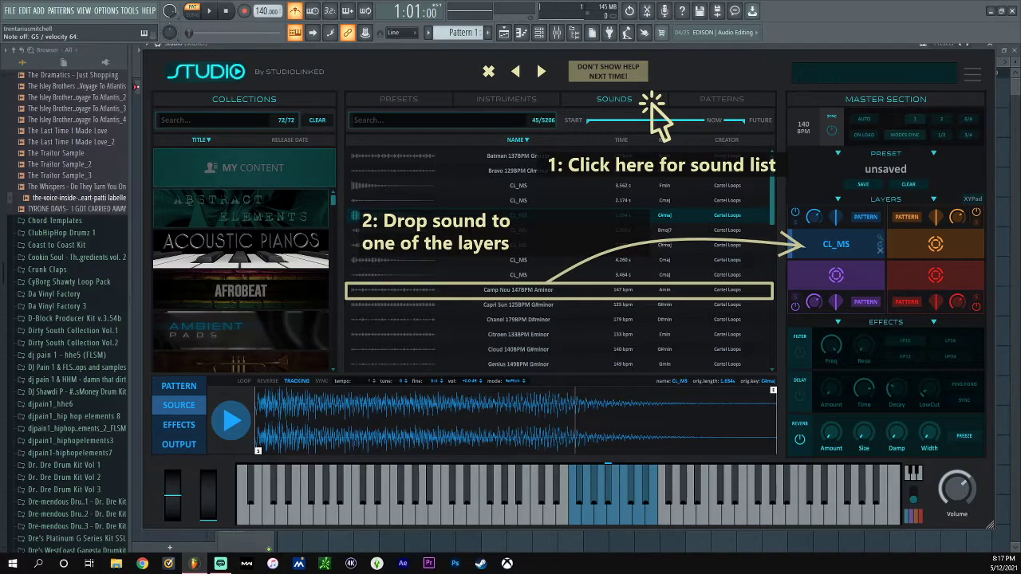
# - Replace the CL_MS sound in the blue layer with Chanel 179BPM D#minor, auditioning it first
pyautogui.click(879, 239)
pyautogui.click(354, 320)
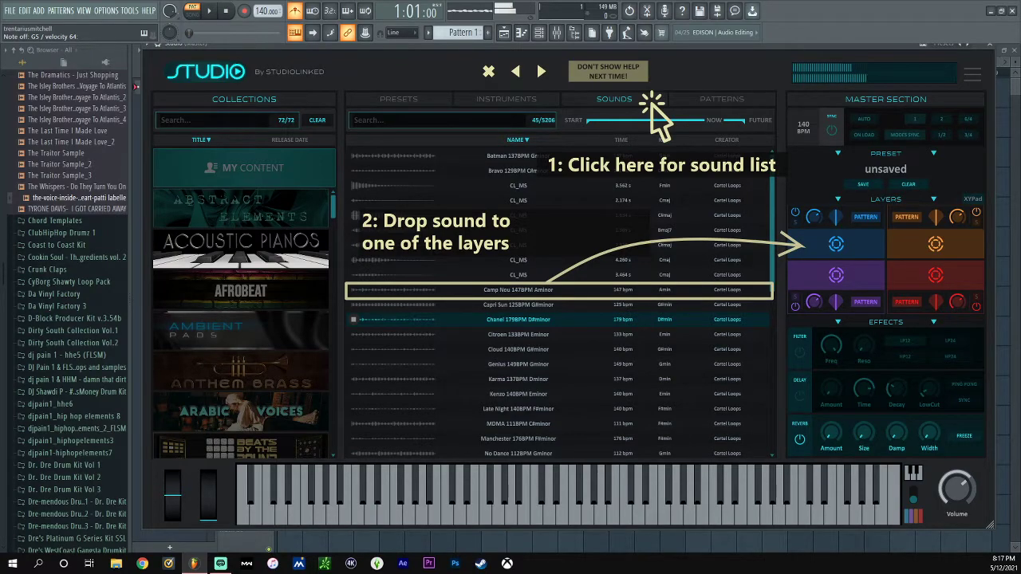
pyautogui.moveTo(431, 319); pyautogui.dragTo(835, 243)
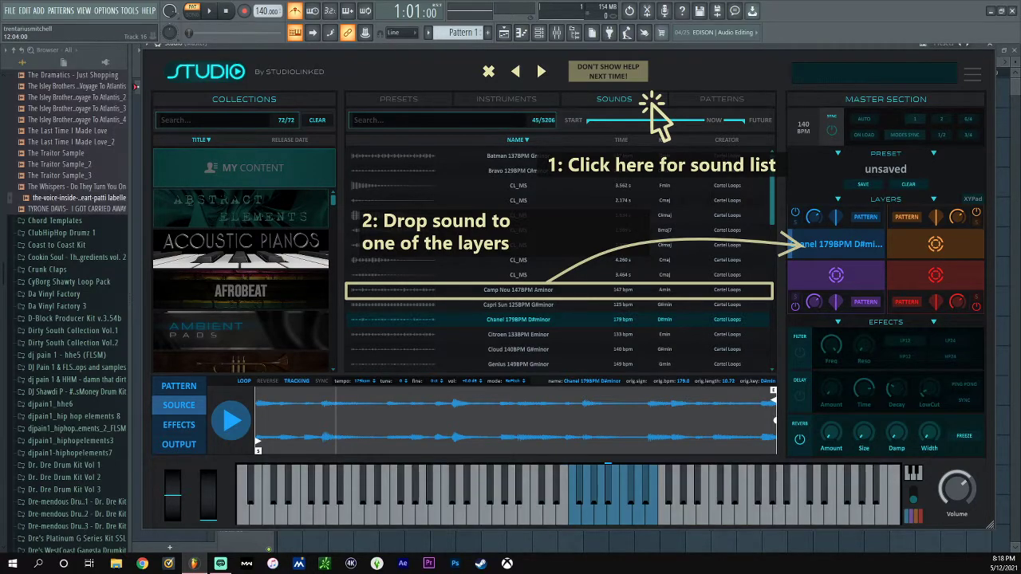
# - Clear the blue layer and audition Late Night 140BPM F#minor and MDMA 111BPM C#minor
pyautogui.click(880, 249)
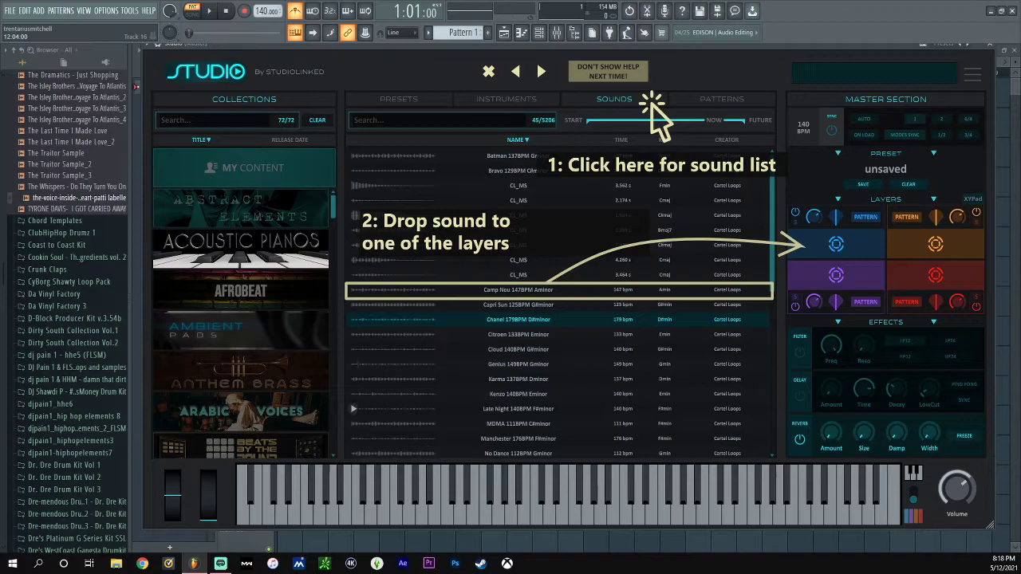
pyautogui.click(353, 409)
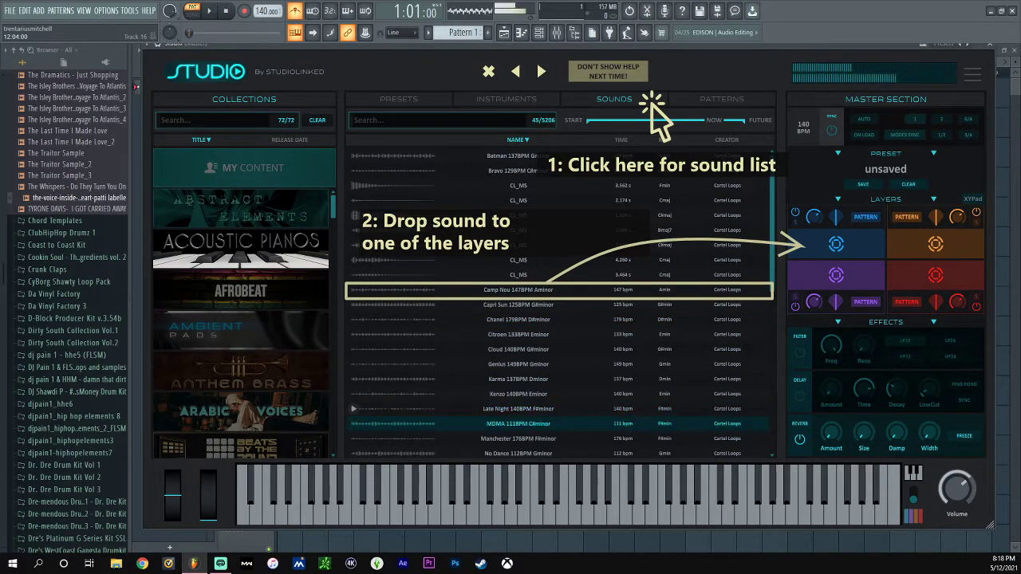
pyautogui.press('Down')
pyautogui.scroll(2, 353, 403)
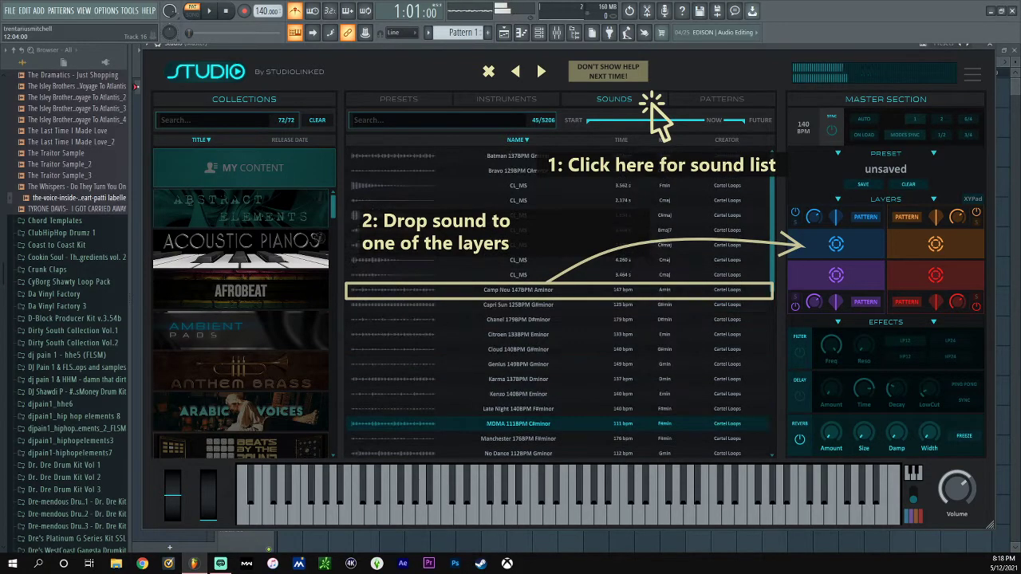
# - Select the Afrobeat collection and audition its 01__ sounds, including 01__808, 01__Current and 01__Hihat 1
pyautogui.click(247, 249)
pyautogui.click(320, 279)
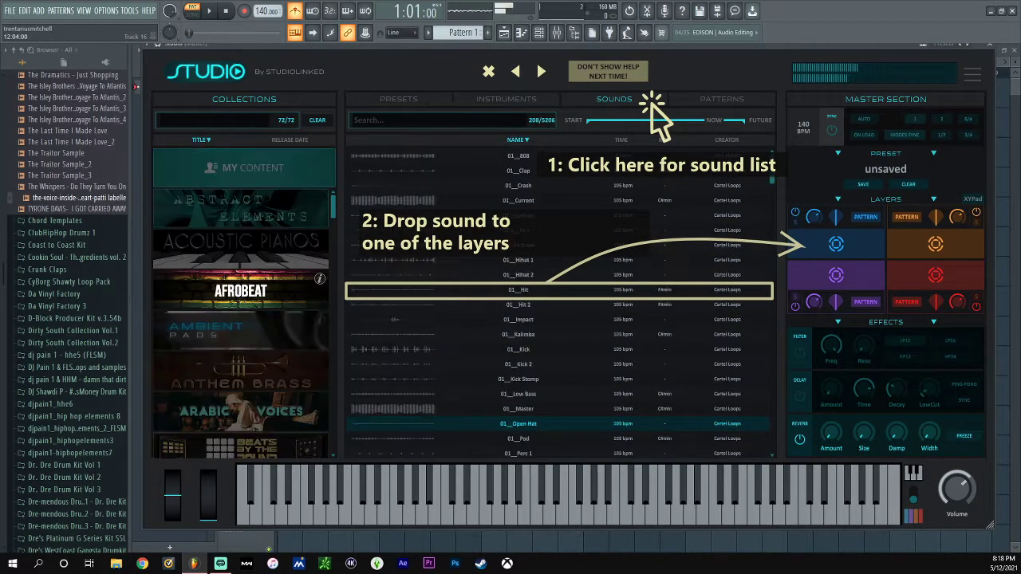
pyautogui.click(354, 156)
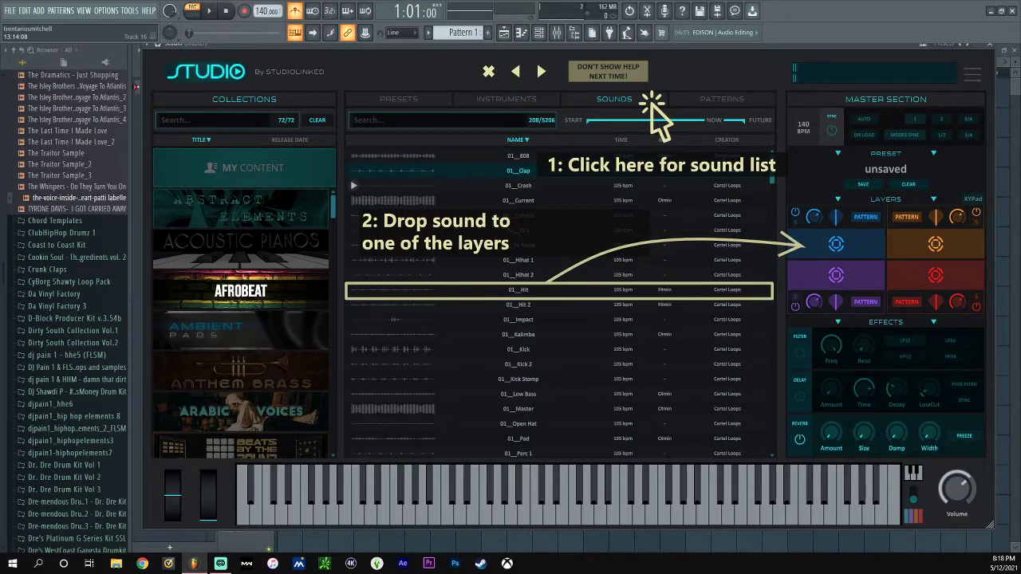
pyautogui.click(353, 201)
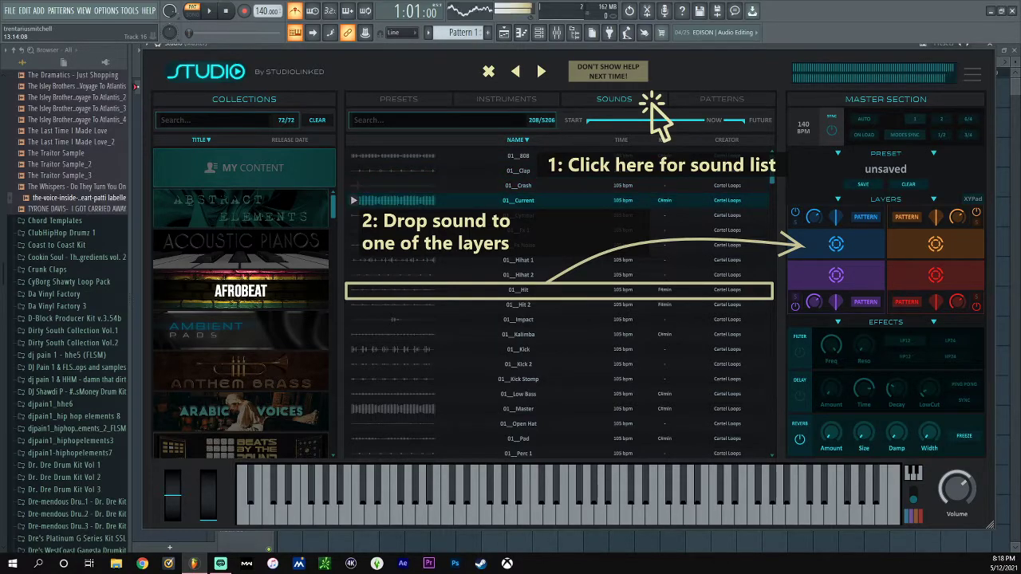
pyautogui.click(353, 215)
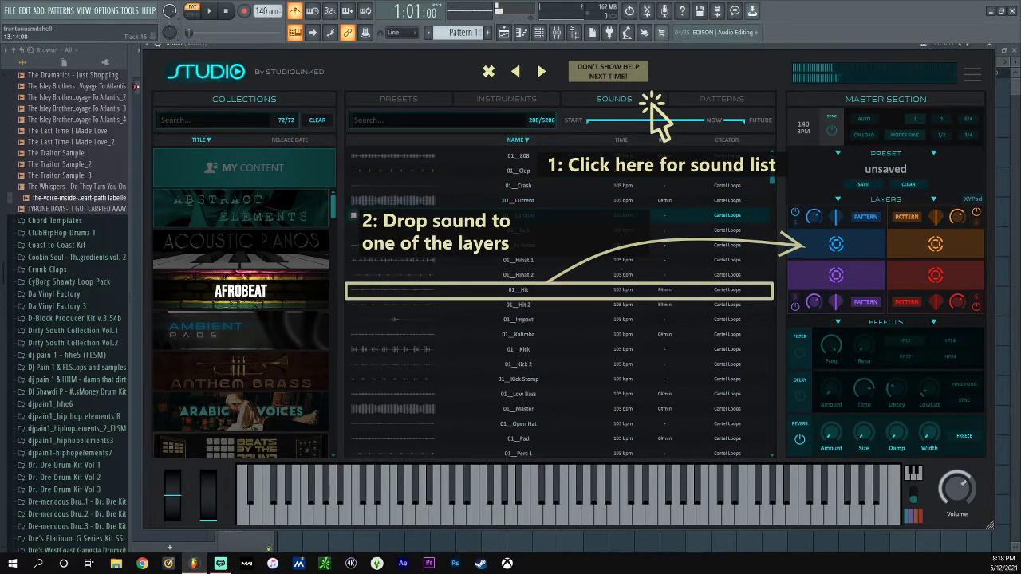
pyautogui.click(354, 260)
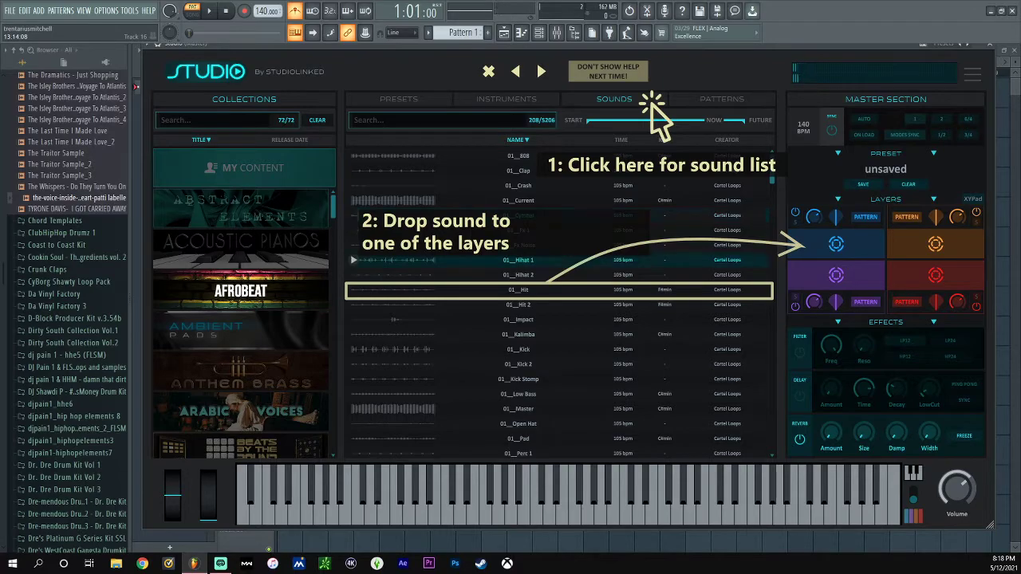
# - Browse the rest of the Afrobeat sound list through the 01__, 02__ and 03__ groups
pyautogui.scroll(-10, 558, 303)
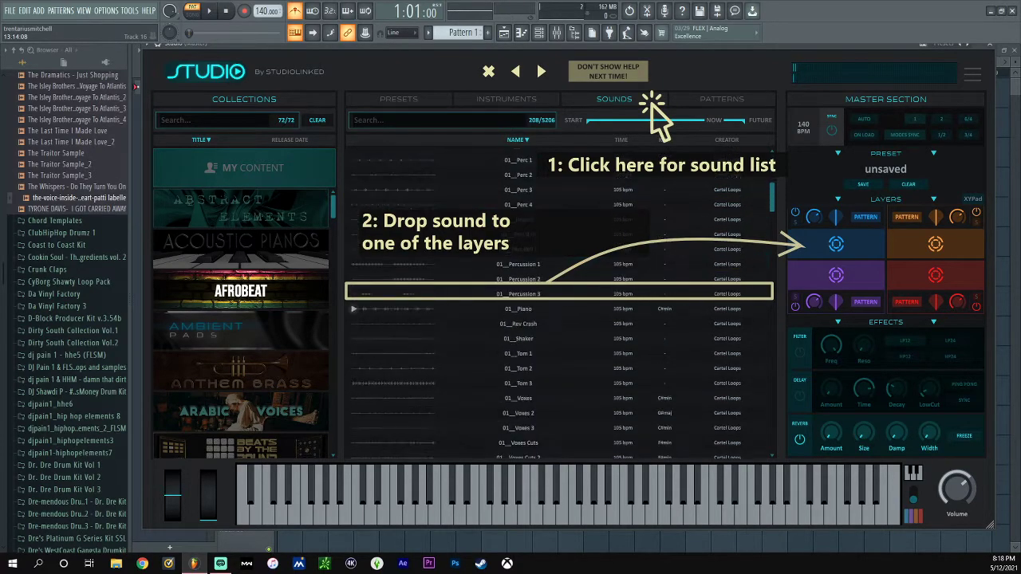
pyautogui.scroll(-6, 558, 303)
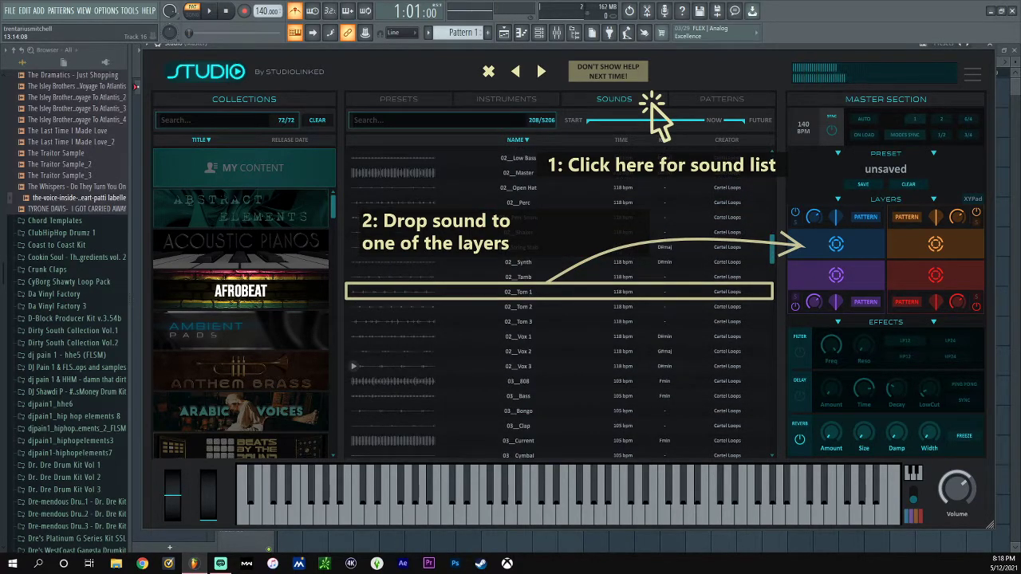
pyautogui.scroll(-5, 558, 303)
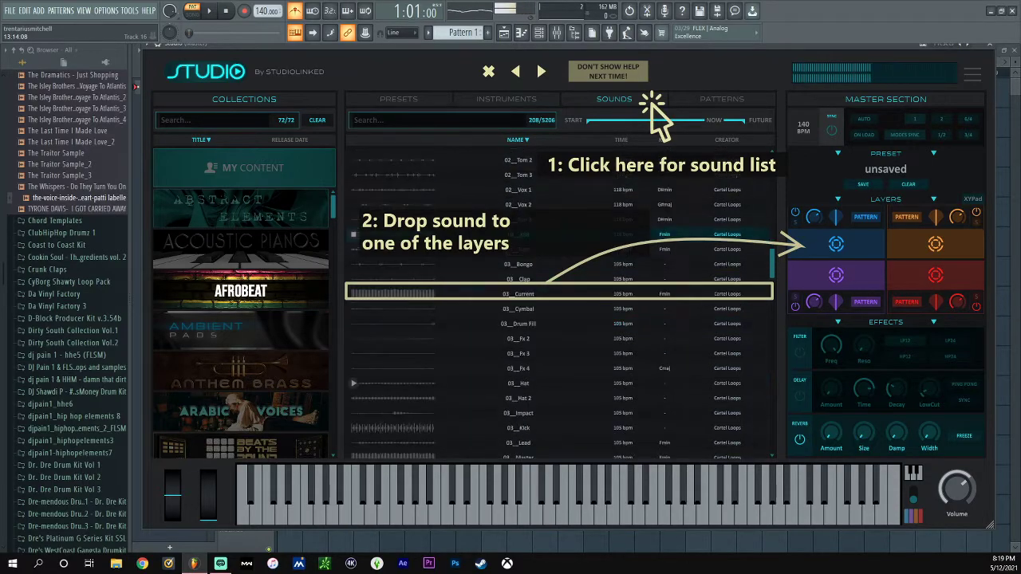
pyautogui.scroll(15, 558, 303)
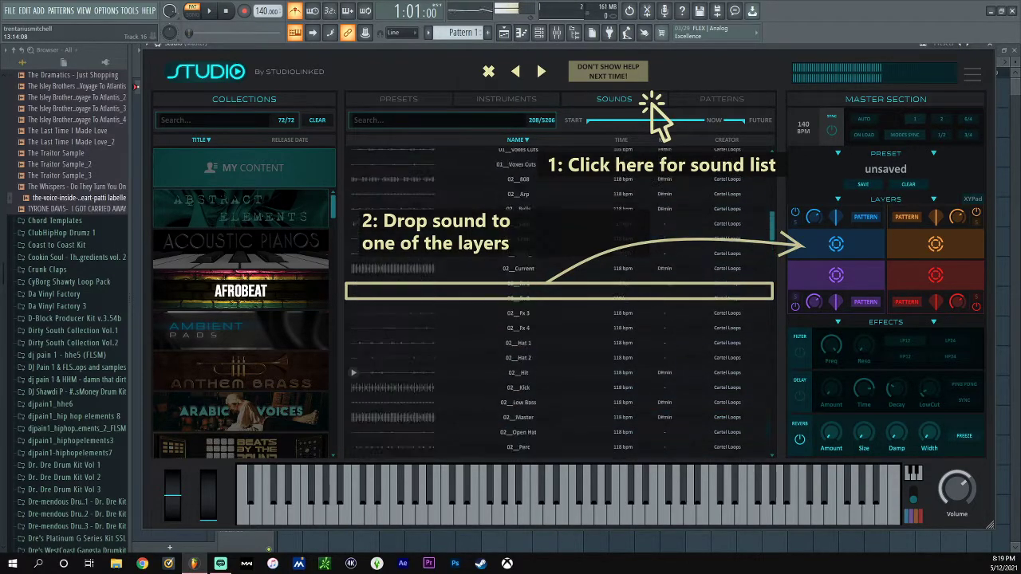
# - Audition the Afrobeat collection's 01__ sounds, including 01__Open Hat, 01__Pad and 01__Piano
pyautogui.scroll(3, 558, 303)
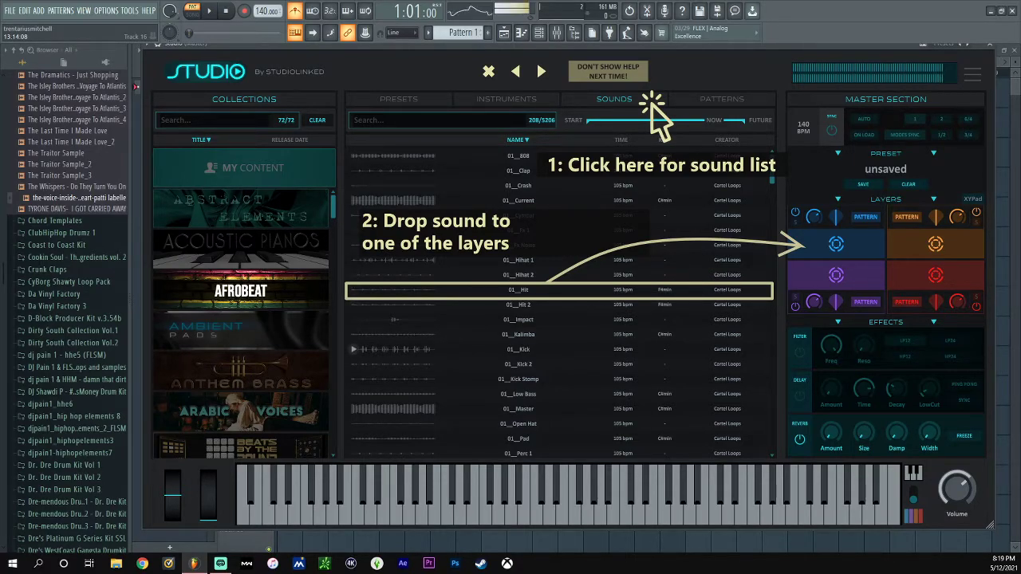
pyautogui.scroll(-1, 390, 359)
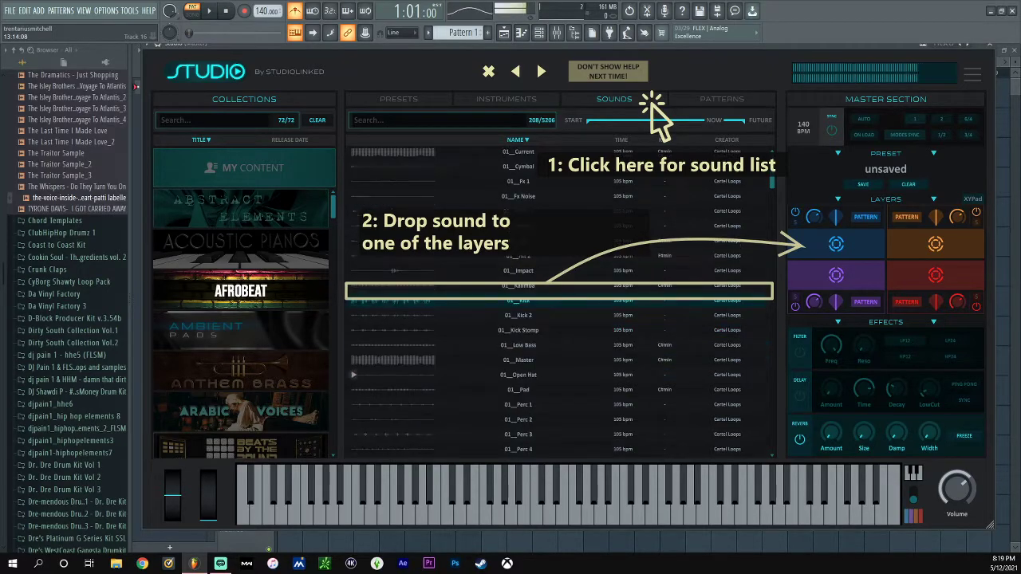
pyautogui.click(353, 375)
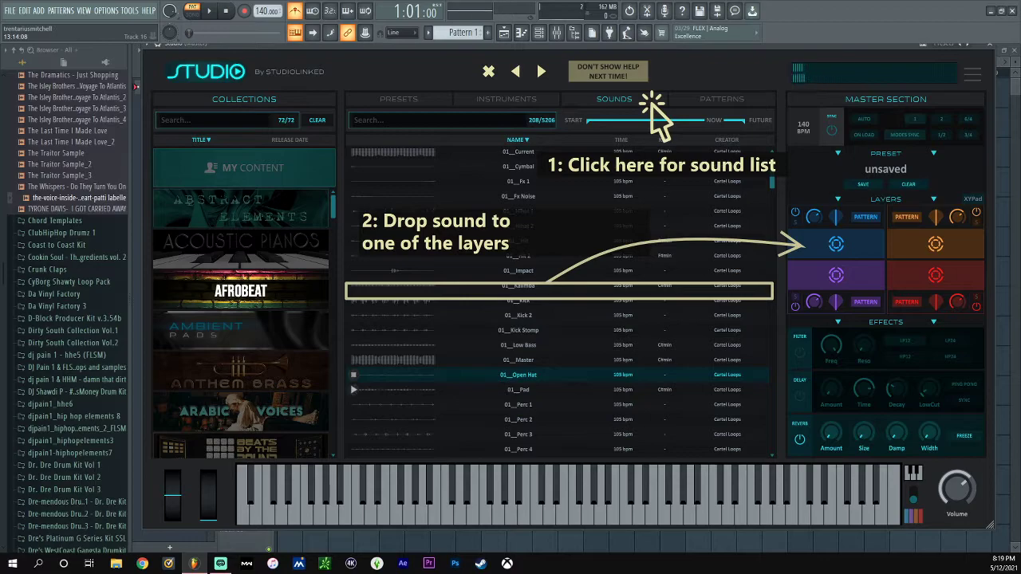
pyautogui.click(353, 390)
pyautogui.scroll(-4, 354, 411)
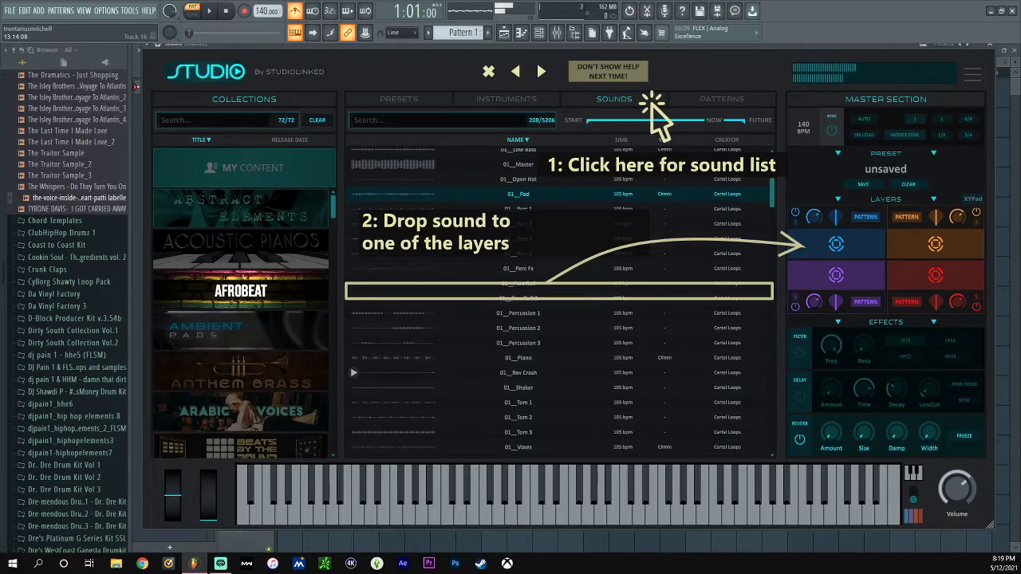
pyautogui.click(353, 372)
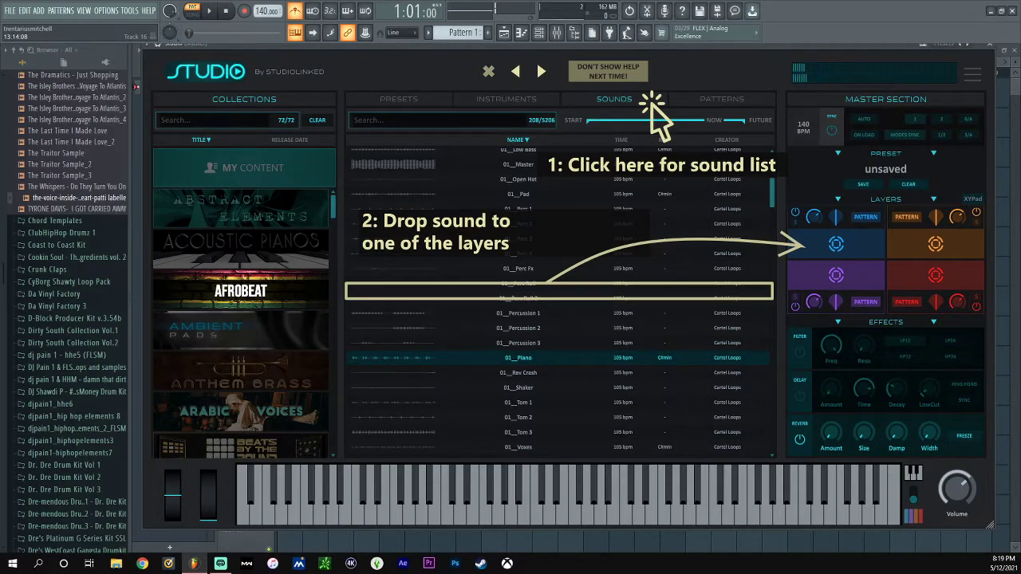
# - Close the help overlay and audition the Afrobeat sound 02__Shaker
pyautogui.click(488, 72)
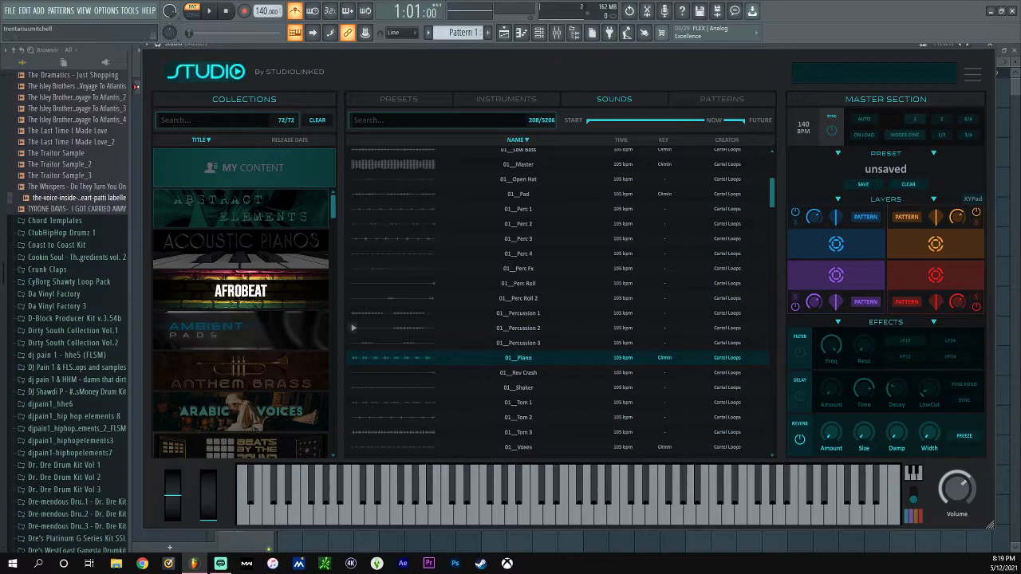
pyautogui.scroll(-5, 353, 403)
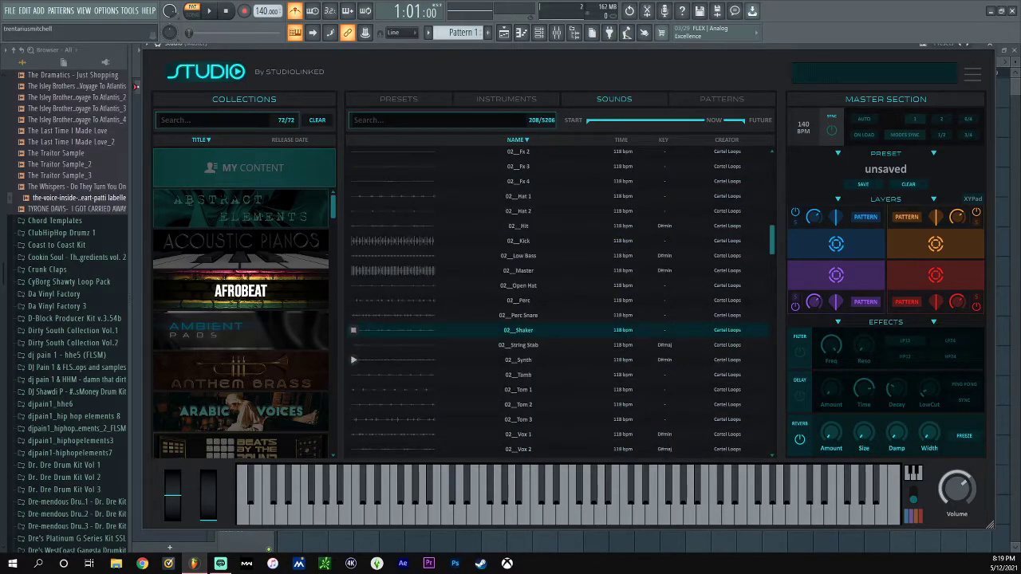
pyautogui.click(353, 330)
# - Select the Ambient Pads collection and audition the consecutive sounds from Pad - Warning 060 through Pad-Altitude 060
pyautogui.click(240, 330)
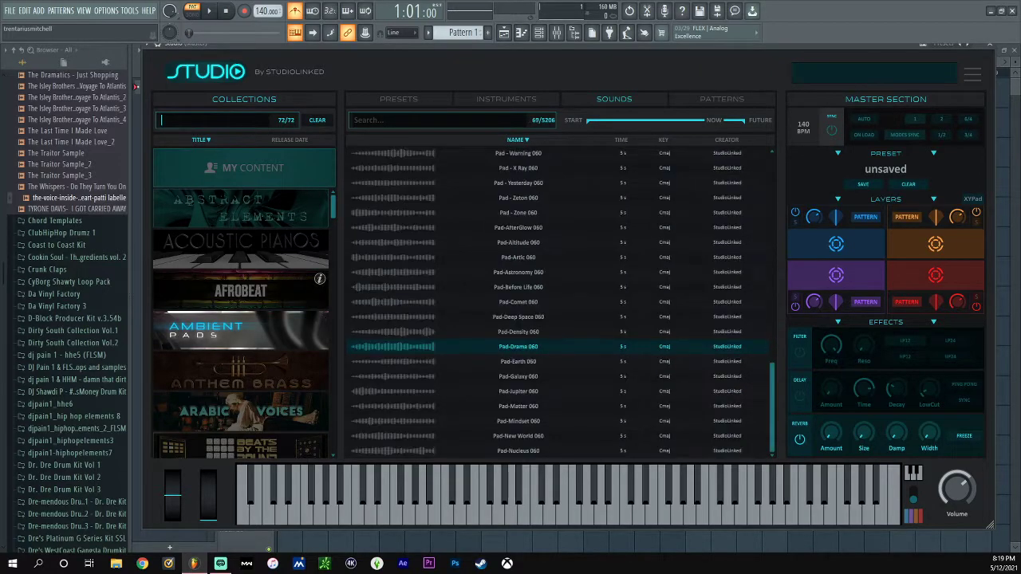
pyautogui.click(353, 153)
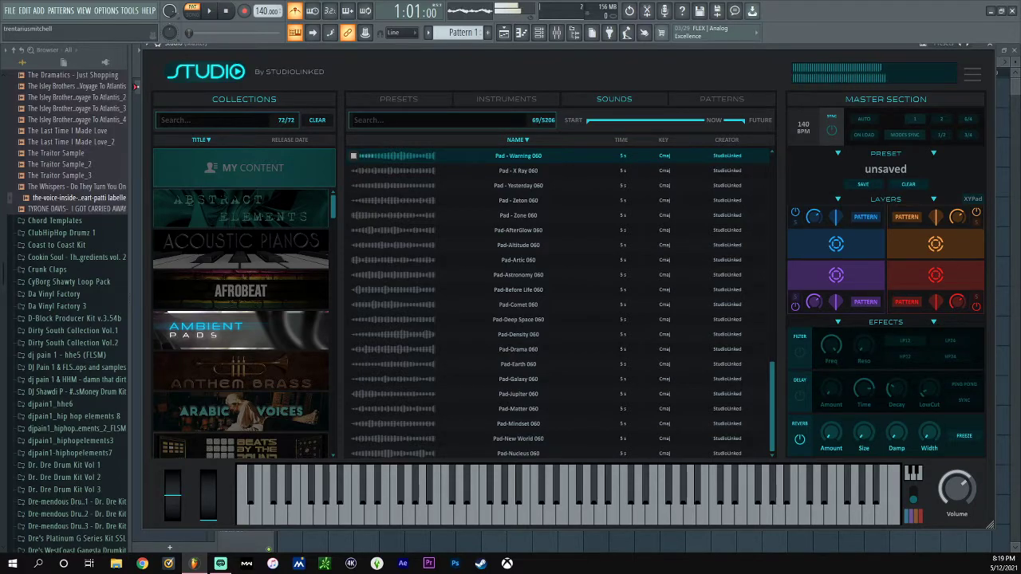
pyautogui.click(354, 170)
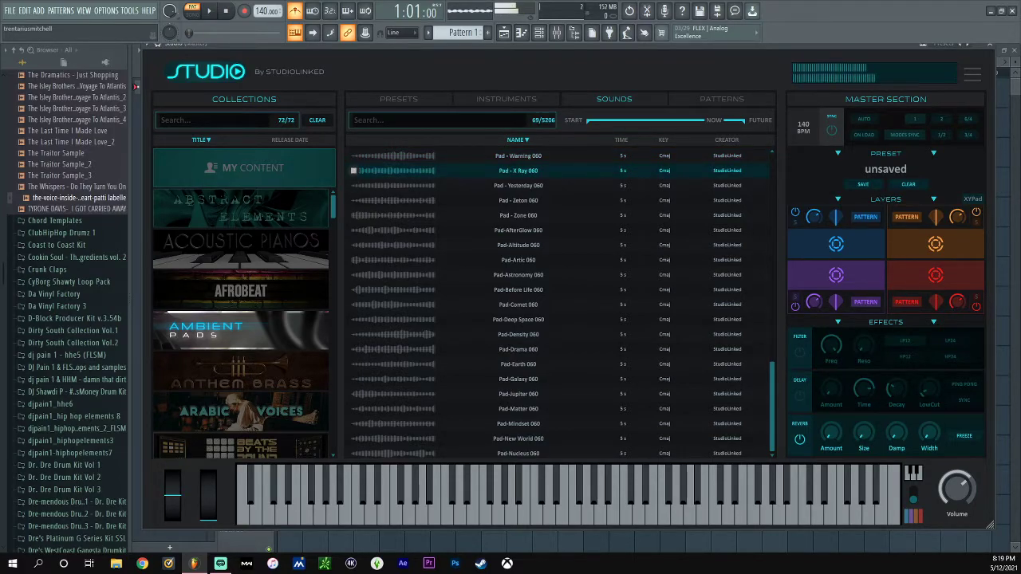
pyautogui.click(353, 185)
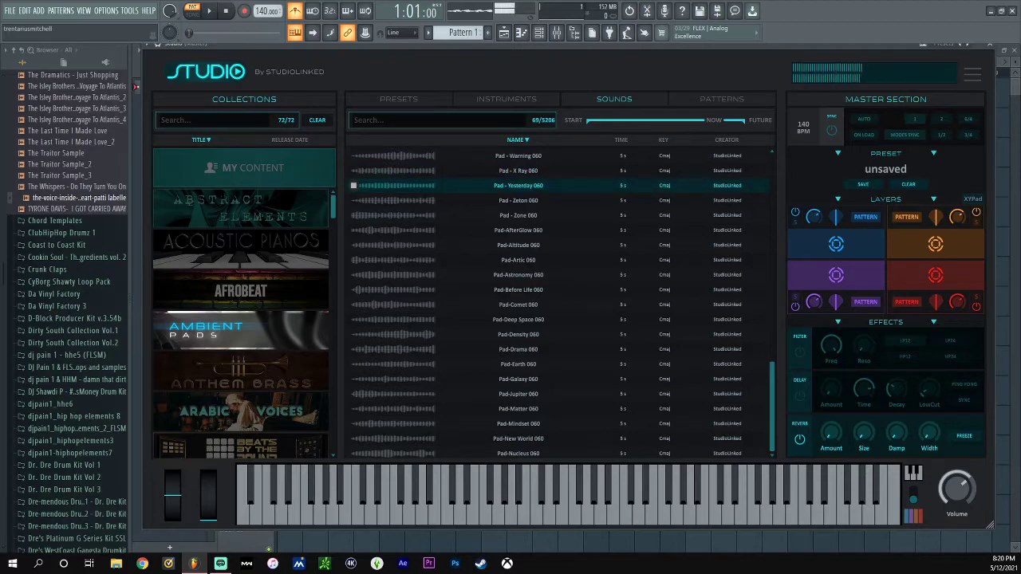
pyautogui.click(354, 200)
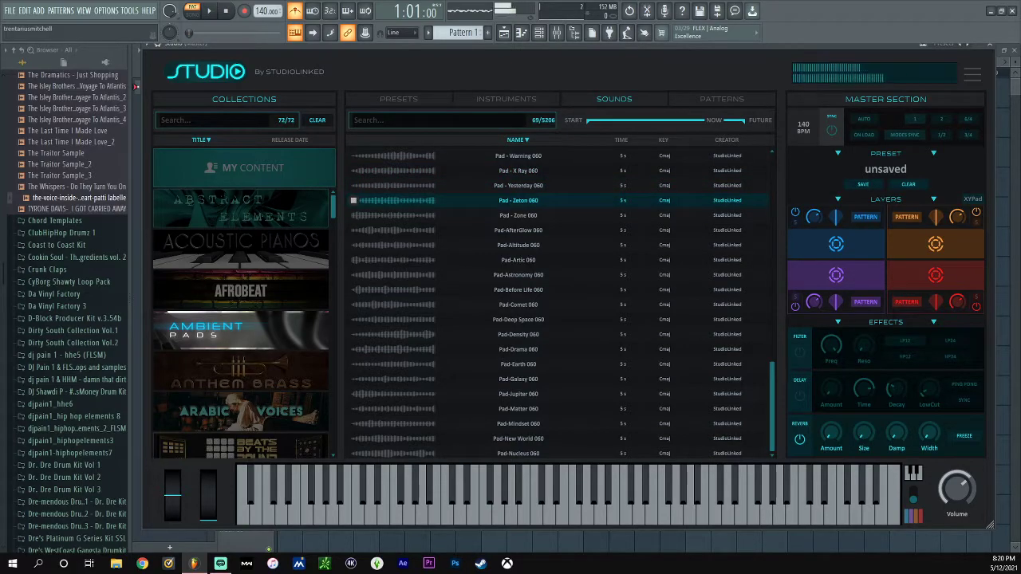
pyautogui.click(354, 215)
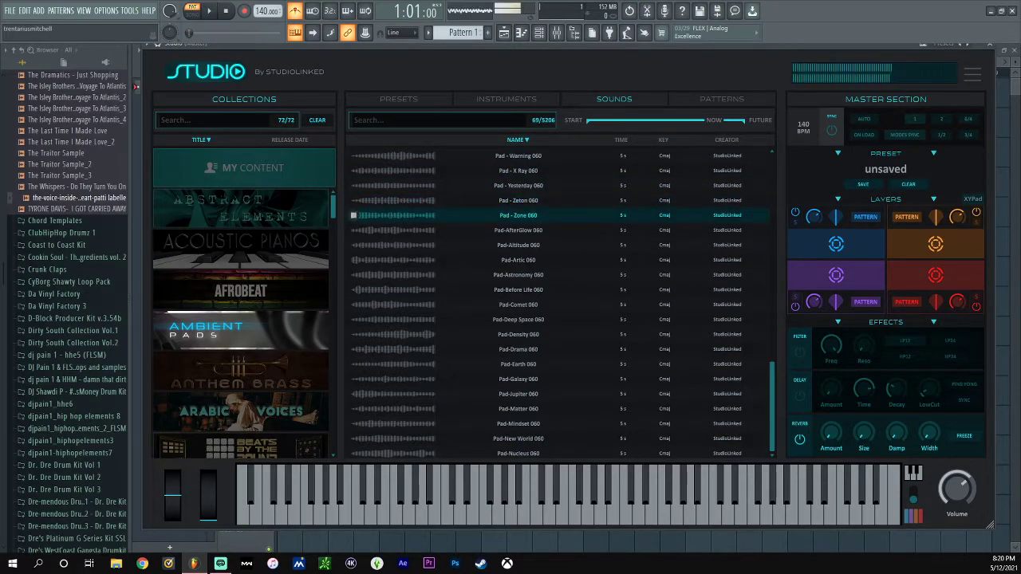
pyautogui.click(353, 230)
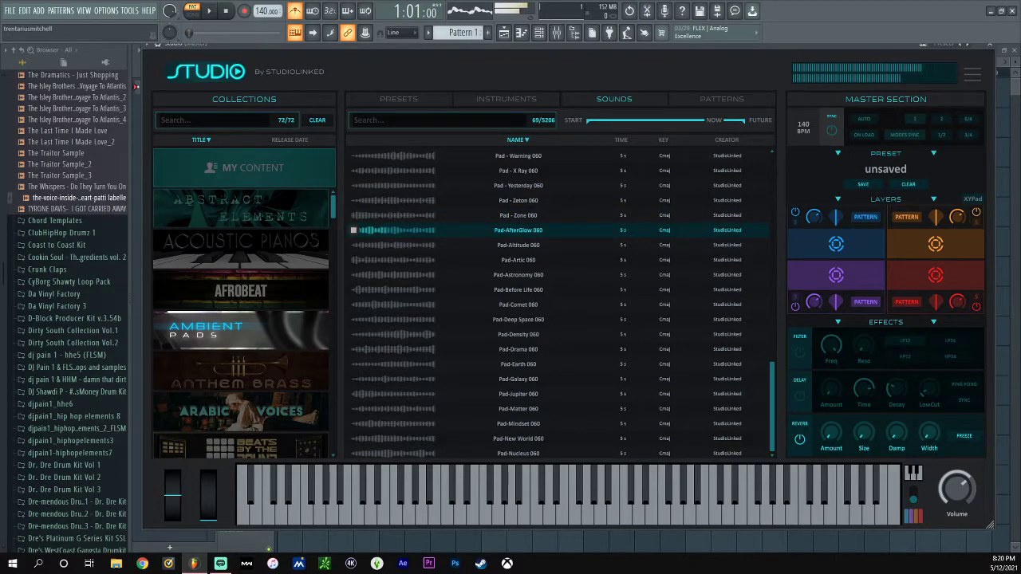
pyautogui.click(353, 245)
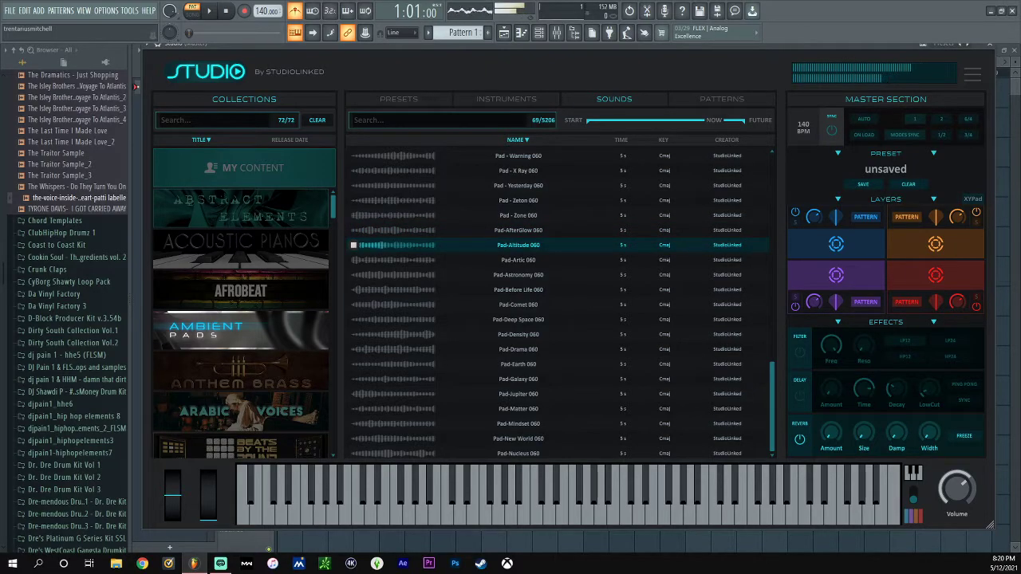
# - Audition Ambient Pads sounds from the start of the list, including Awe BlackHole, Axis, Big Bang, Champion, Dark Matter and Exploration
pyautogui.scroll(10, 558, 303)
pyautogui.scroll(5, 559, 303)
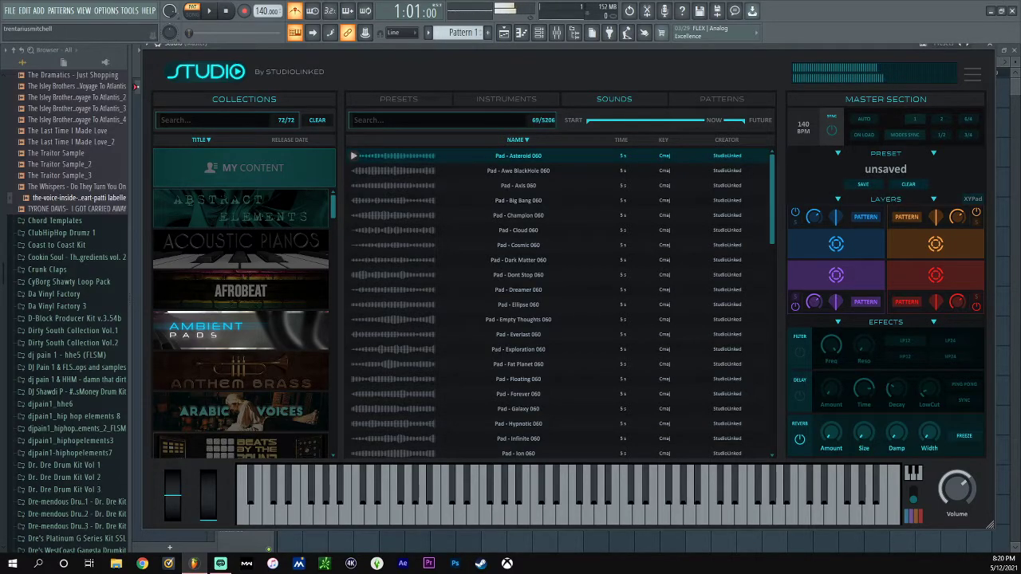
pyautogui.click(354, 171)
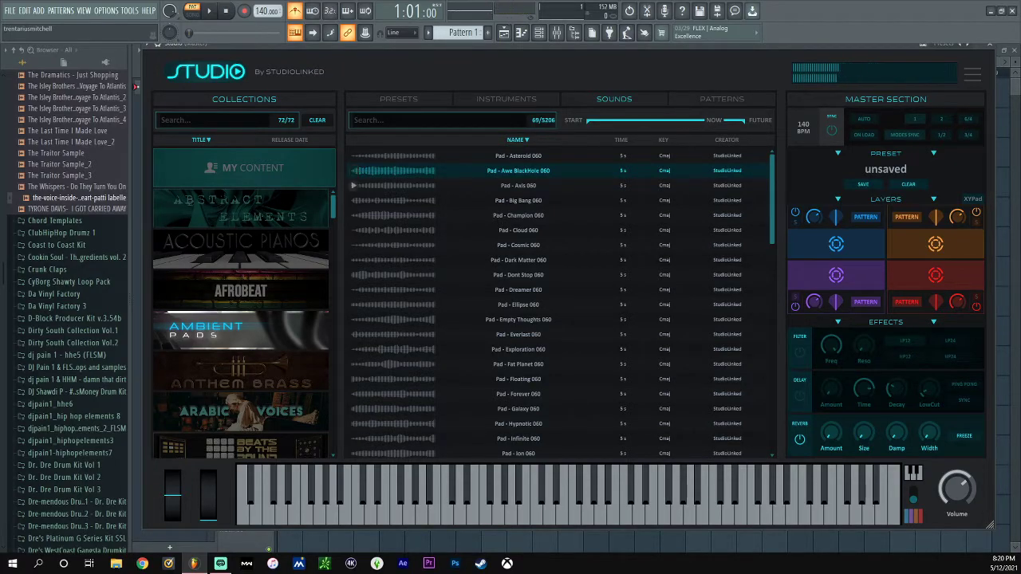
pyautogui.click(353, 185)
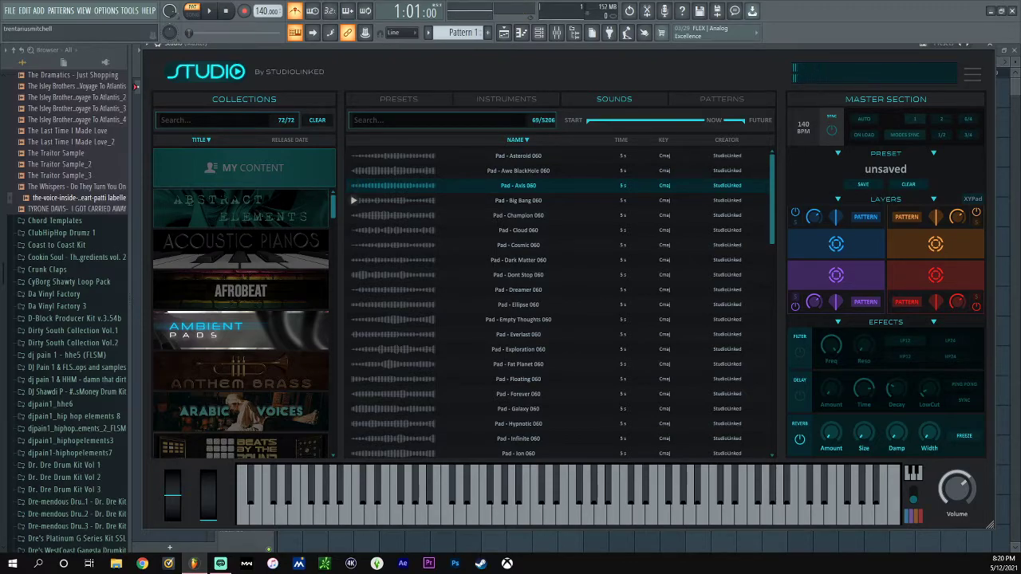
pyautogui.click(354, 200)
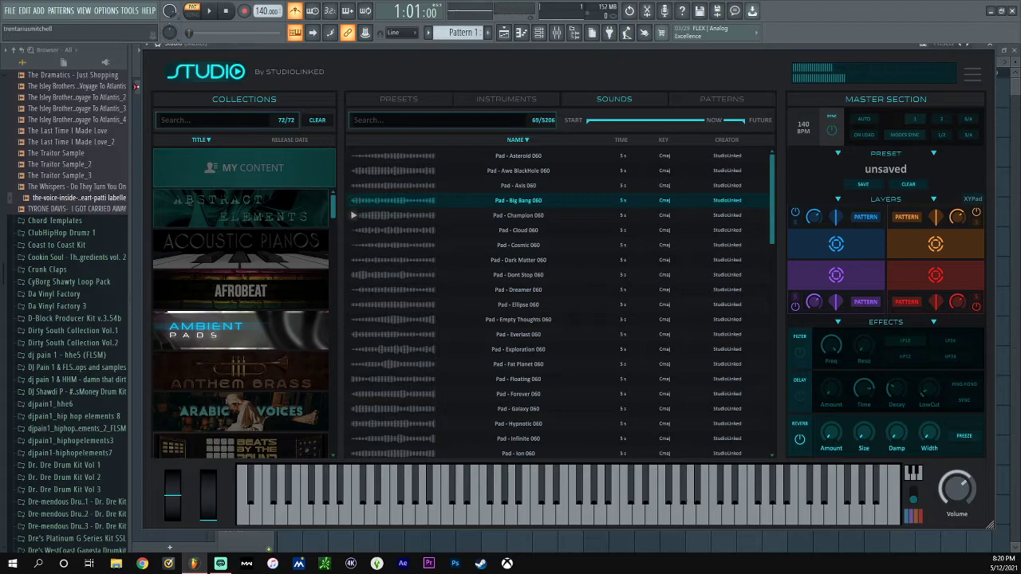
pyautogui.click(518, 215)
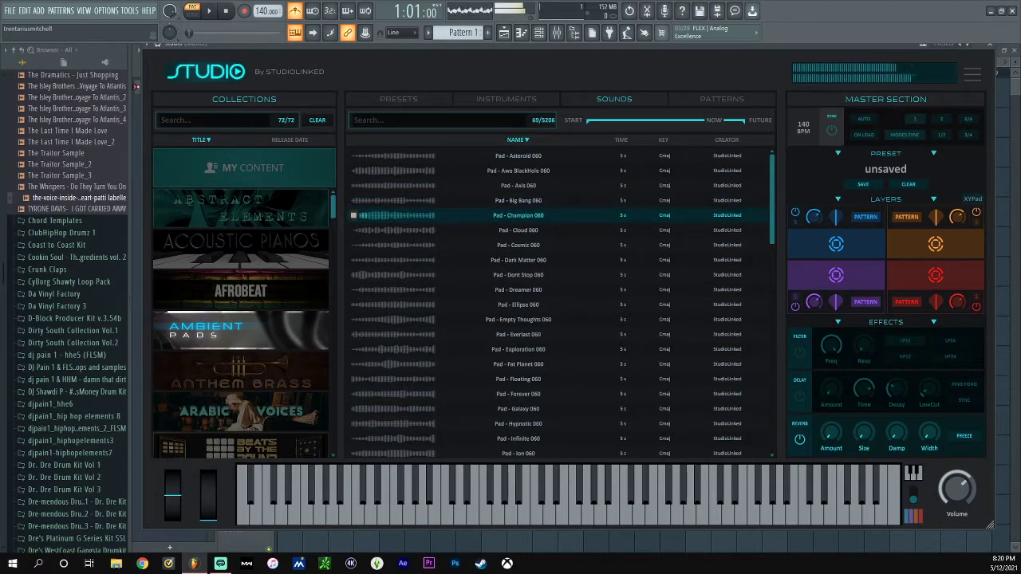
pyautogui.click(353, 260)
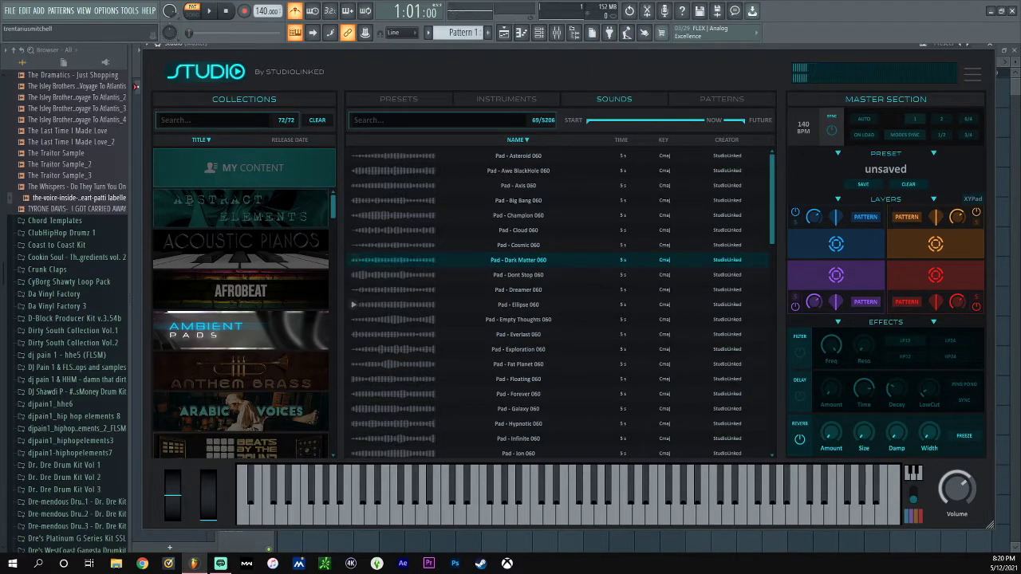
pyautogui.click(353, 350)
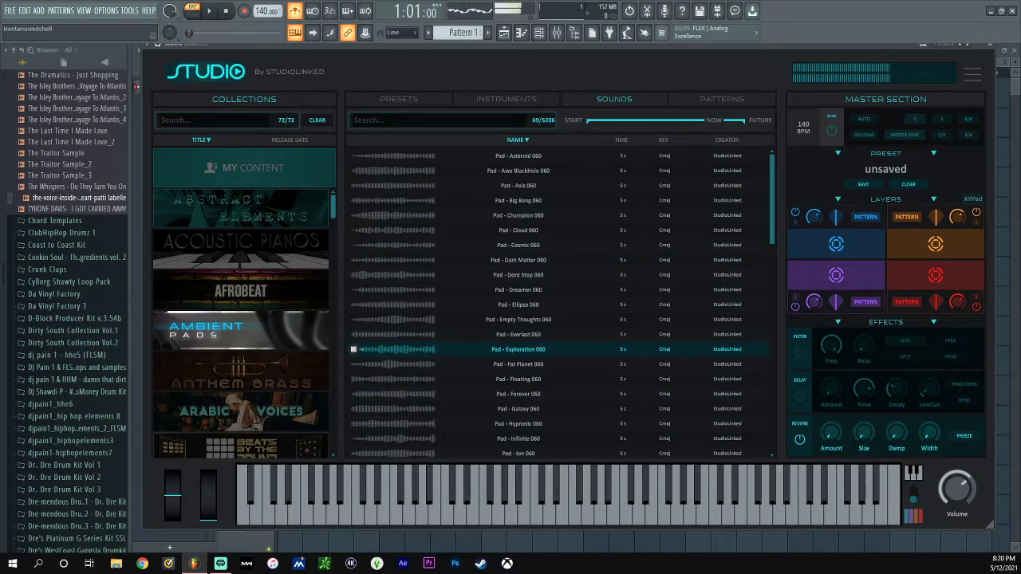
pyautogui.scroll(-10, 478, 332)
pyautogui.click(518, 347)
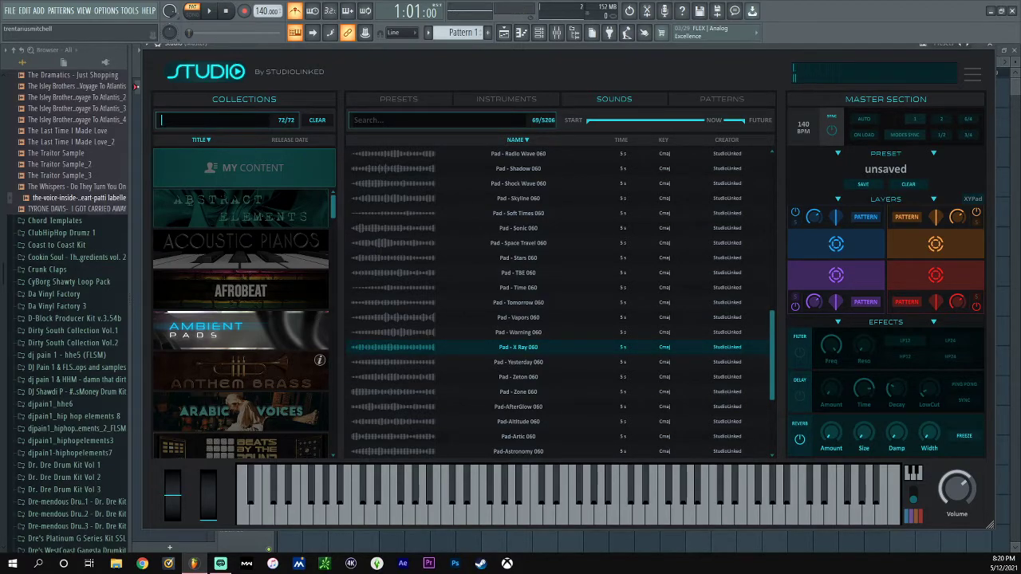
# - Select the Anthem Brass collection and audition the CL_MS Brass sounds Different, Dirty, Dont Care and Goons
pyautogui.click(239, 372)
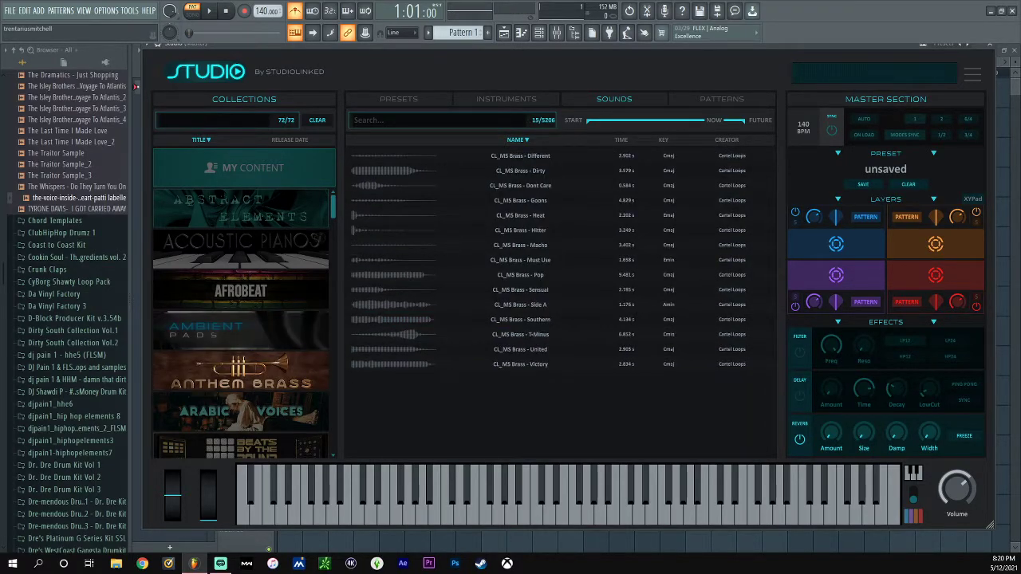
pyautogui.click(239, 372)
pyautogui.click(239, 372)
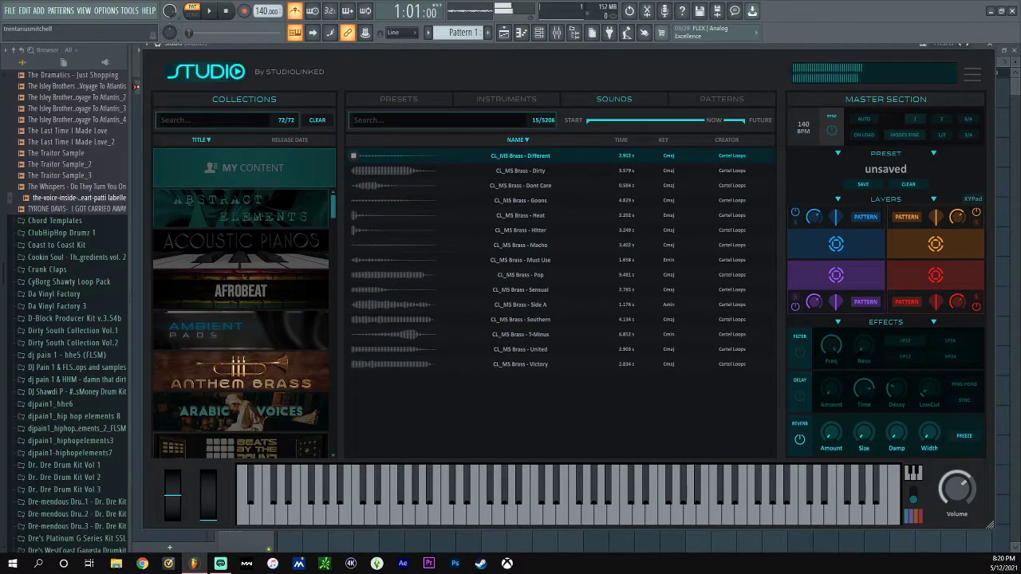
pyautogui.click(520, 171)
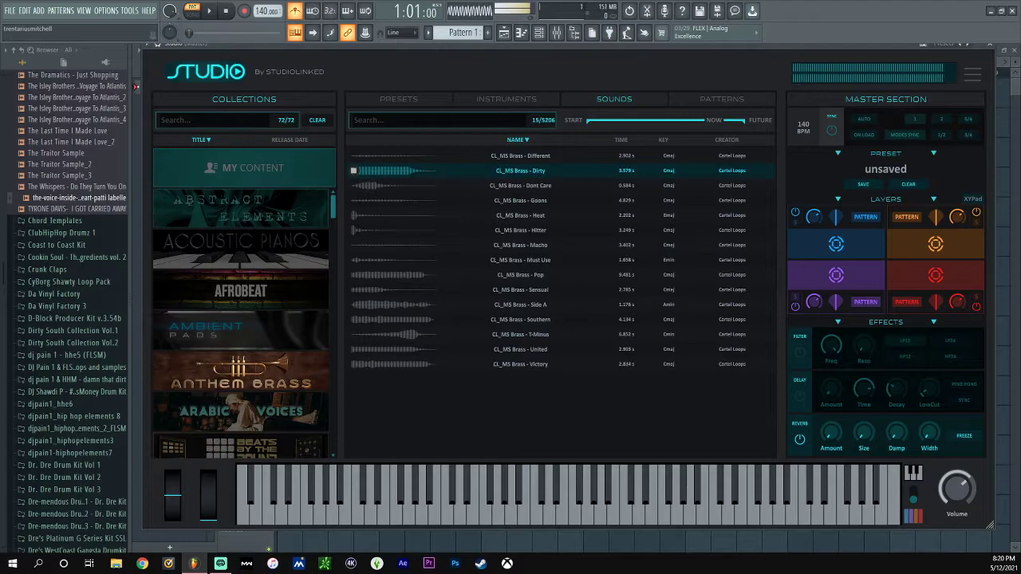
pyautogui.click(353, 186)
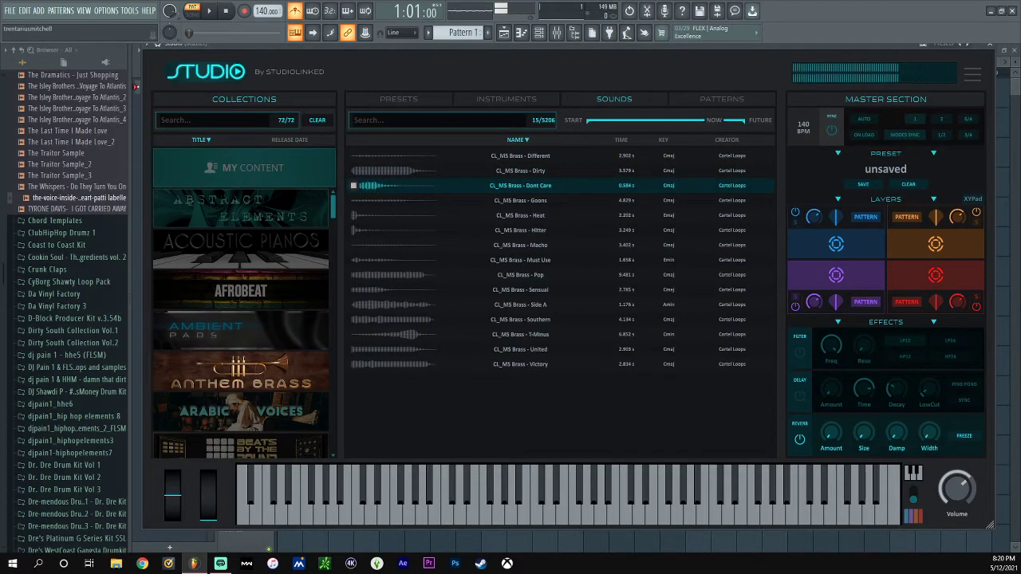
pyautogui.click(353, 200)
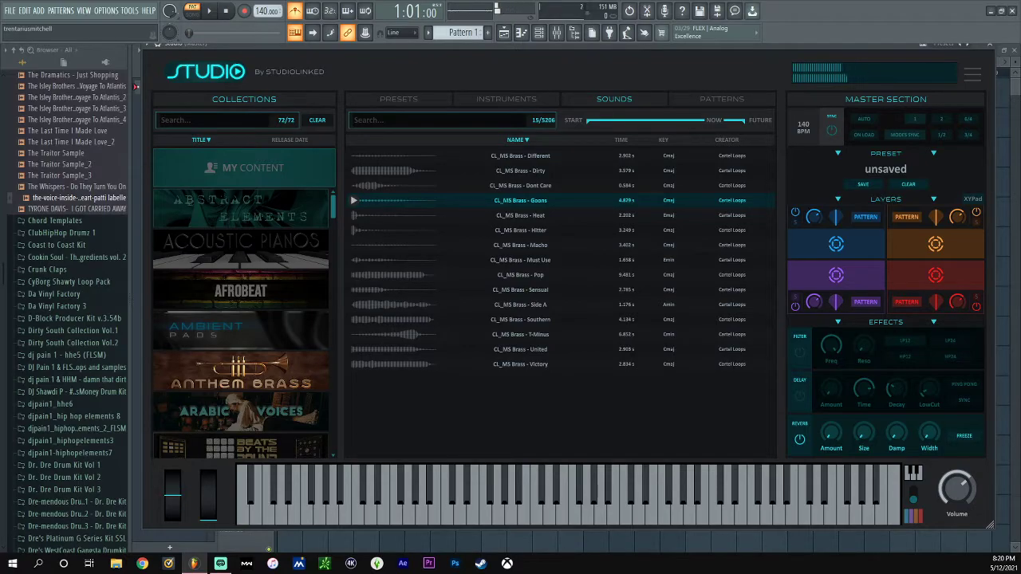
# - Audition more CL_MS Brass sounds, including Heat, Hitter, Pop, Side A, Southern and Victory
pyautogui.click(353, 215)
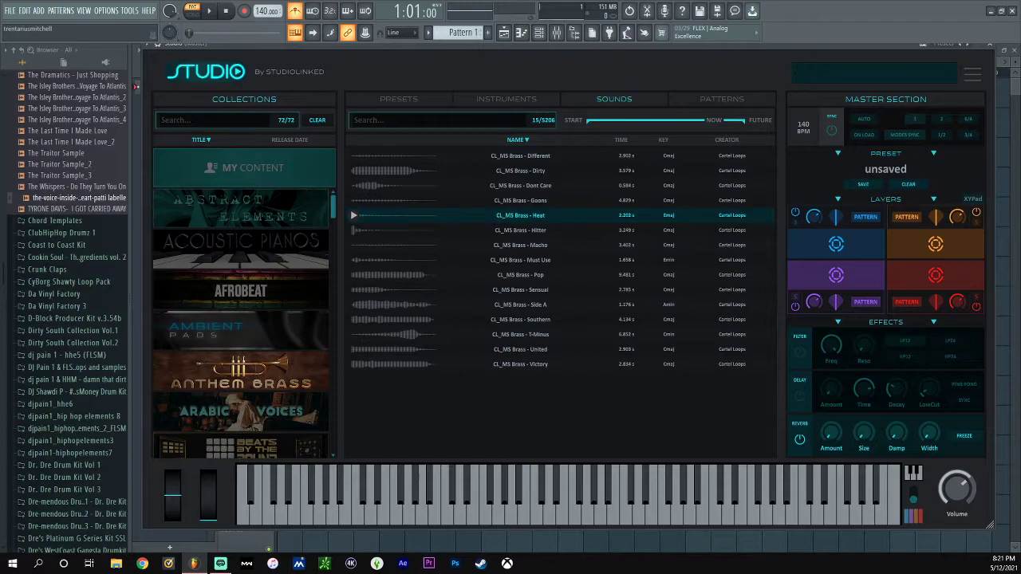
pyautogui.click(353, 230)
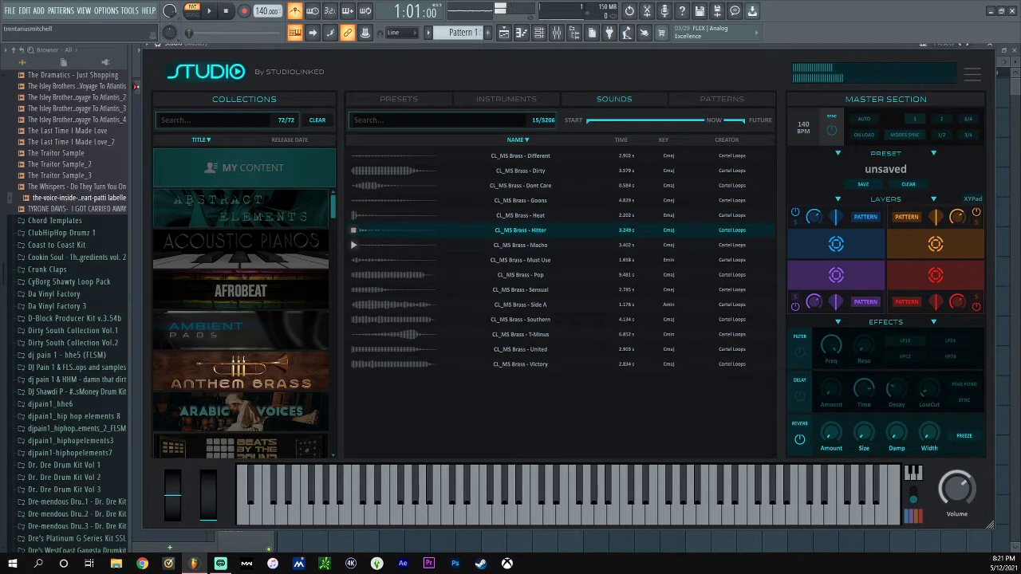
pyautogui.click(354, 244)
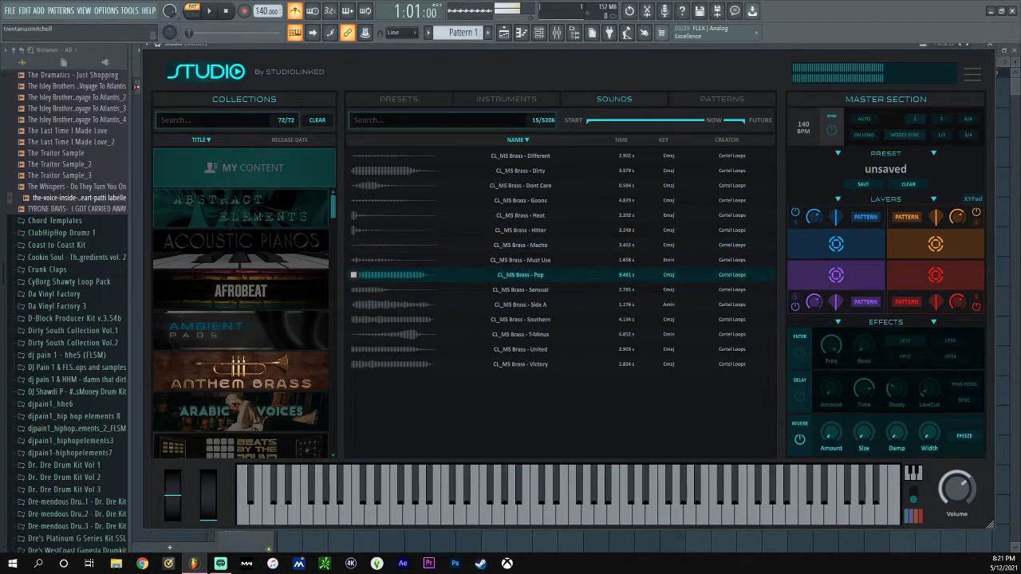
pyautogui.click(353, 305)
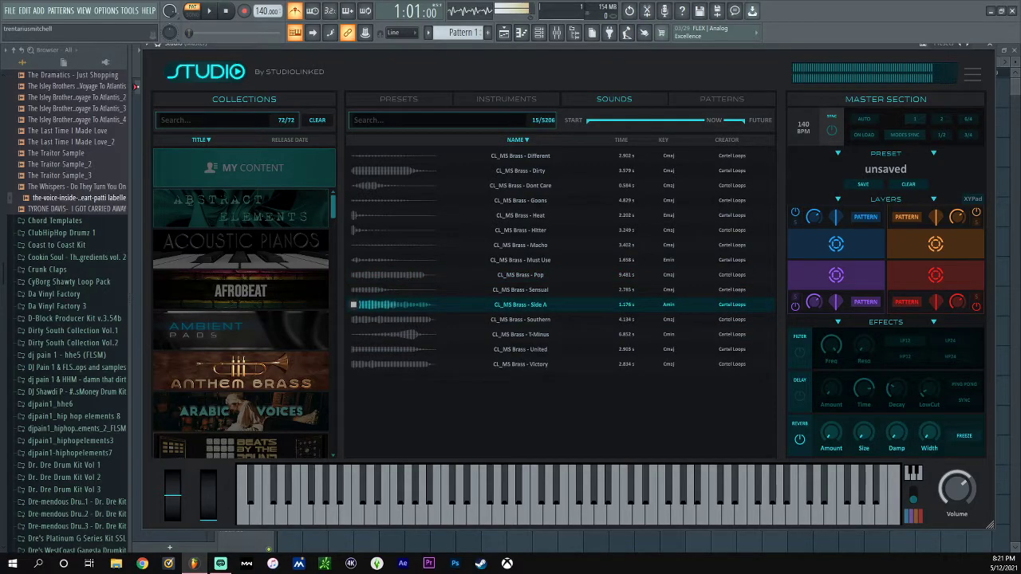
pyautogui.click(353, 319)
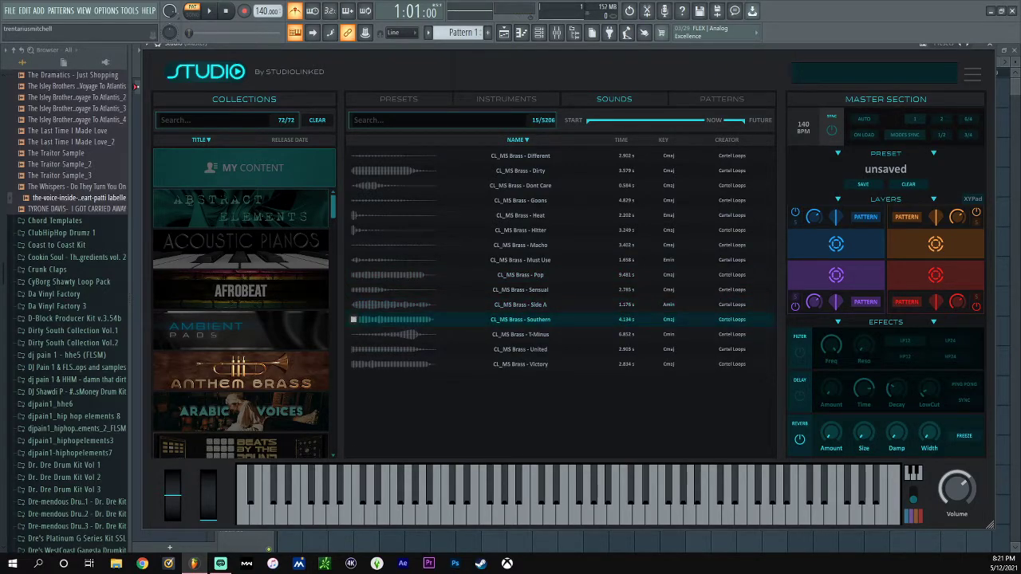
pyautogui.click(353, 364)
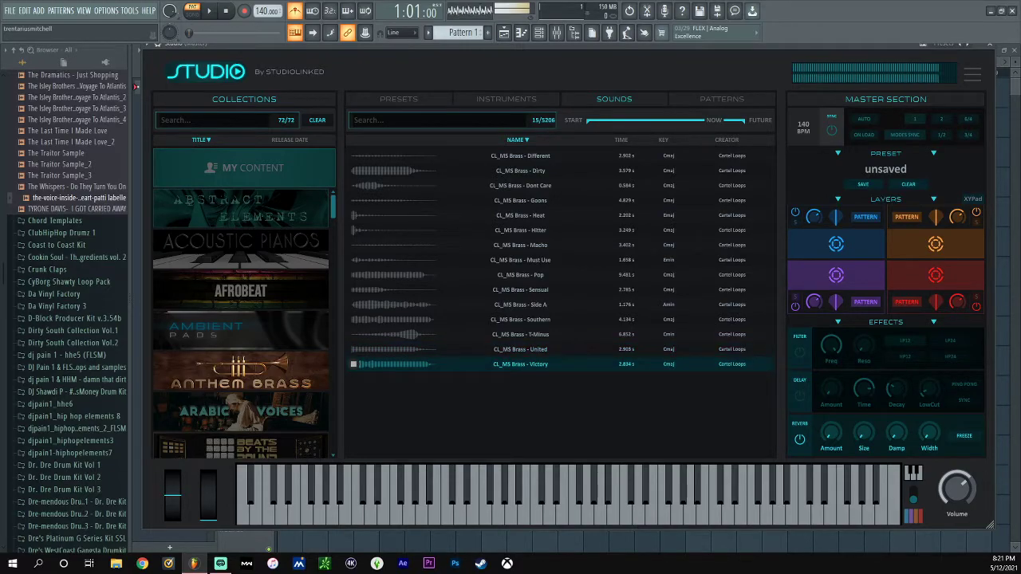
# - Select the Arabic Voices collection and audition the LongAdlib sounds 01 through 04, replaying the first one at the end
pyautogui.click(241, 411)
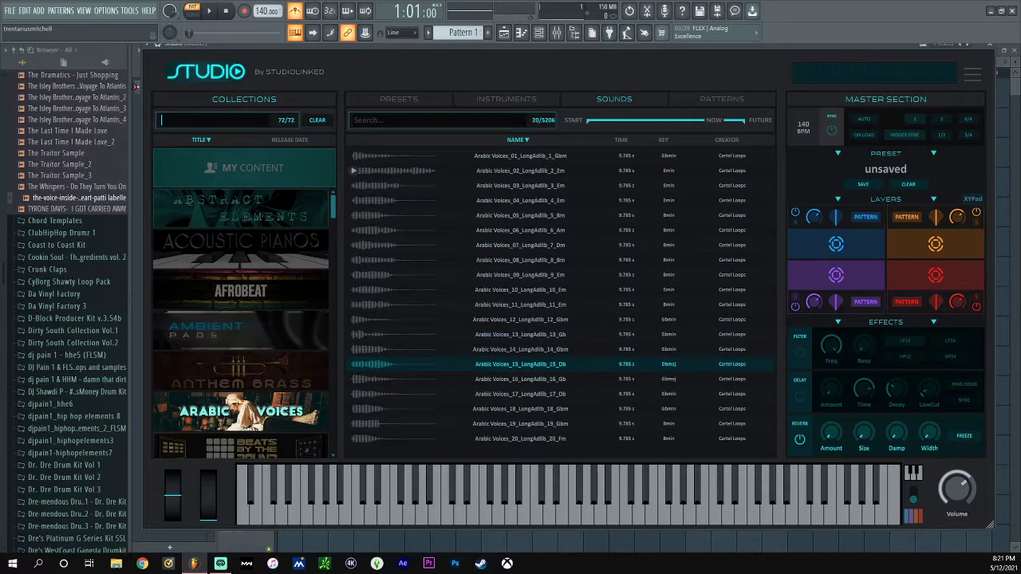
pyautogui.click(354, 155)
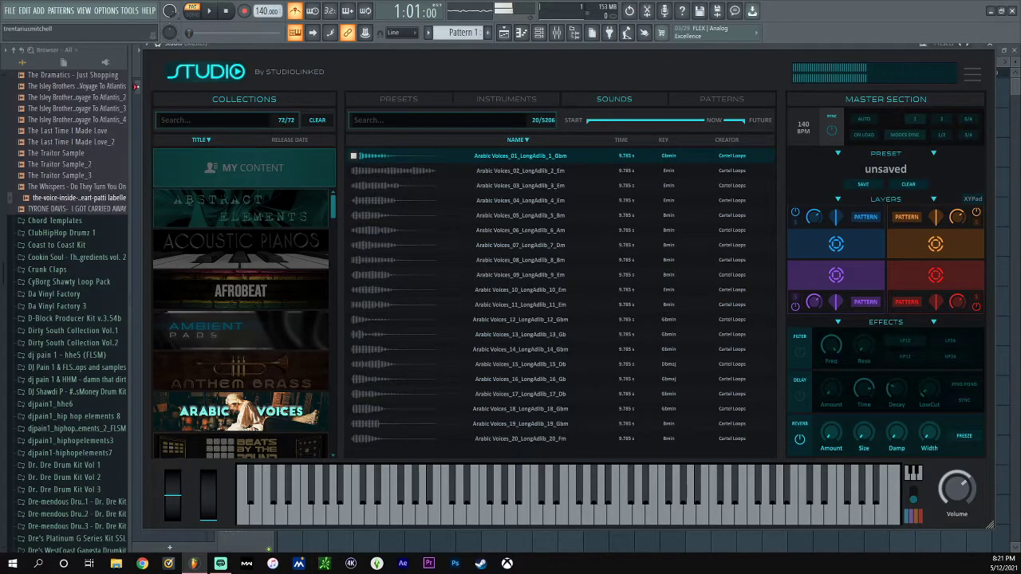
pyautogui.click(353, 171)
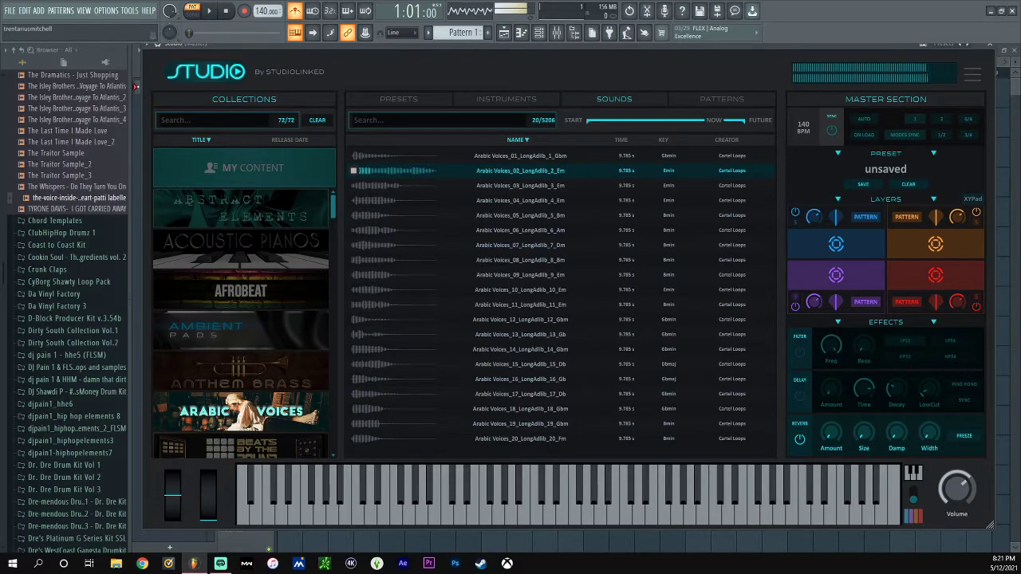
pyautogui.click(353, 171)
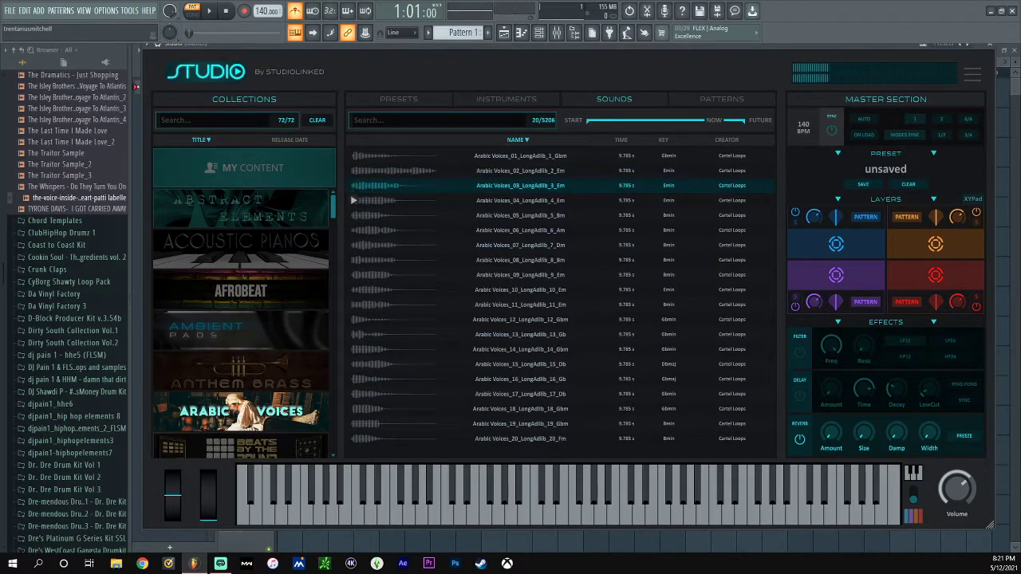
pyautogui.click(353, 201)
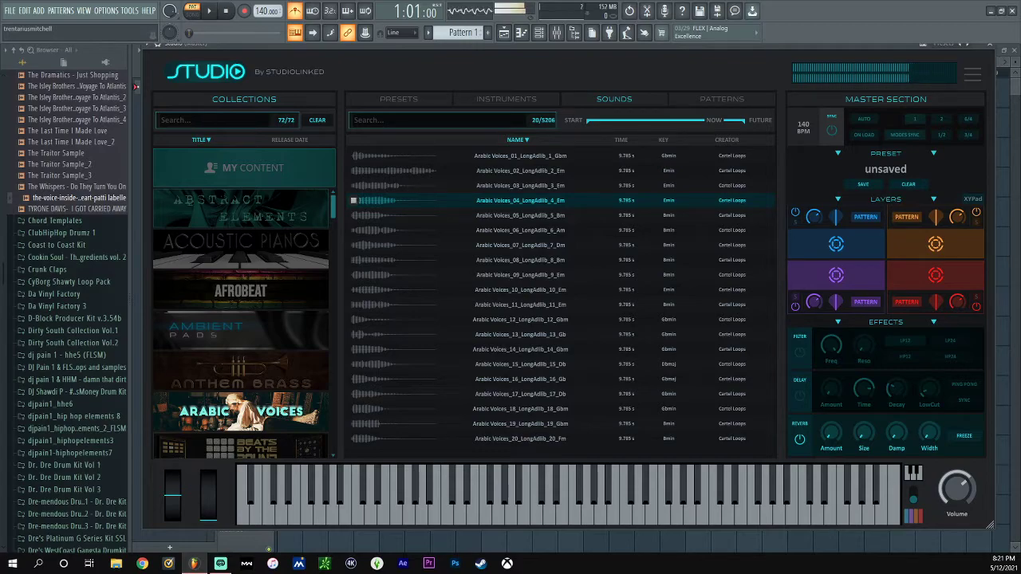
pyautogui.moveTo(365, 201); pyautogui.dragTo(356, 208)
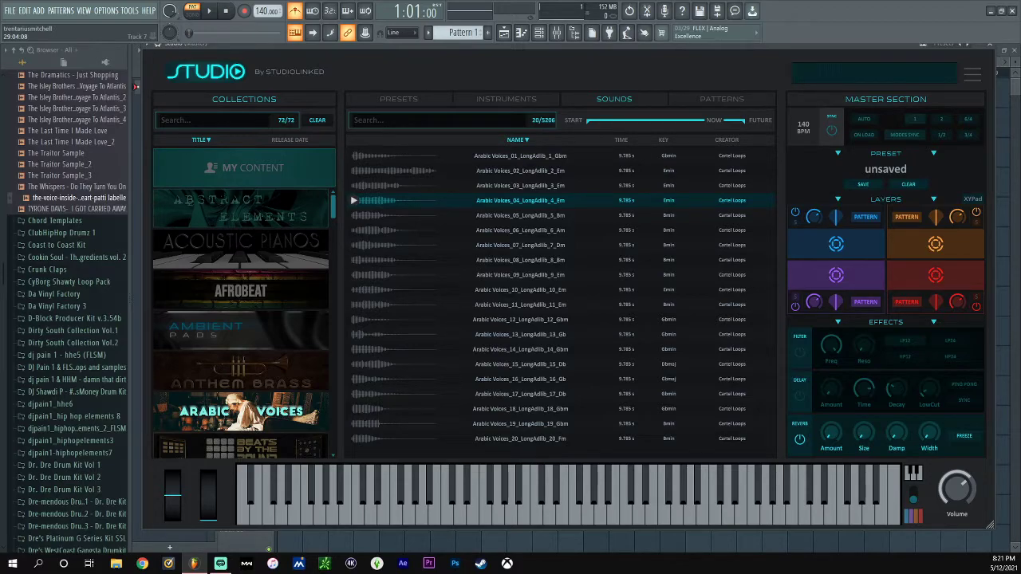
pyautogui.click(354, 200)
pyautogui.click(354, 156)
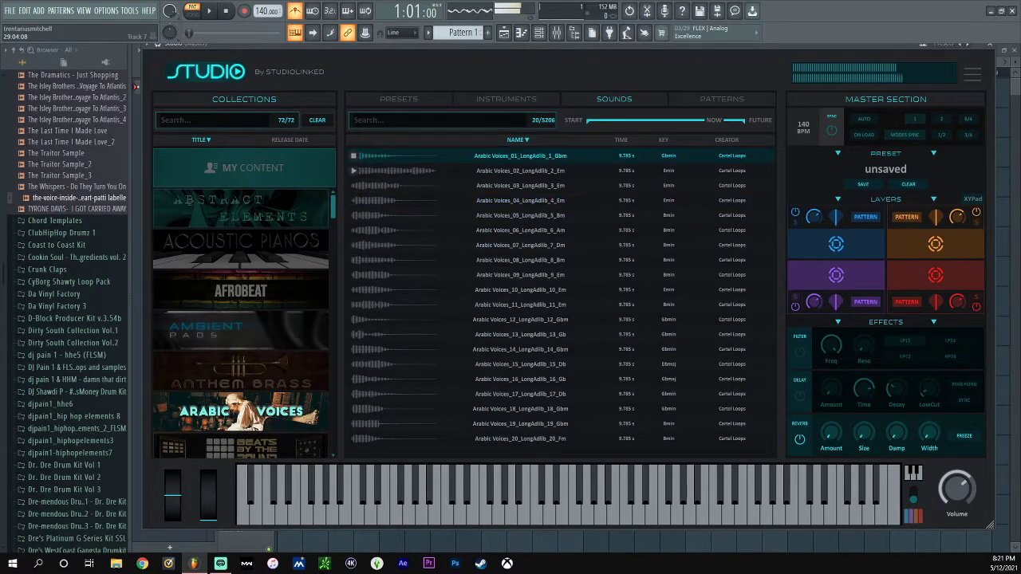
# - Load Arabic Voices_01 and Arabic Voices_02 into the blue and purple layers and shift the purple key range directly above the blue one
pyautogui.moveTo(519, 156); pyautogui.dragTo(835, 279)
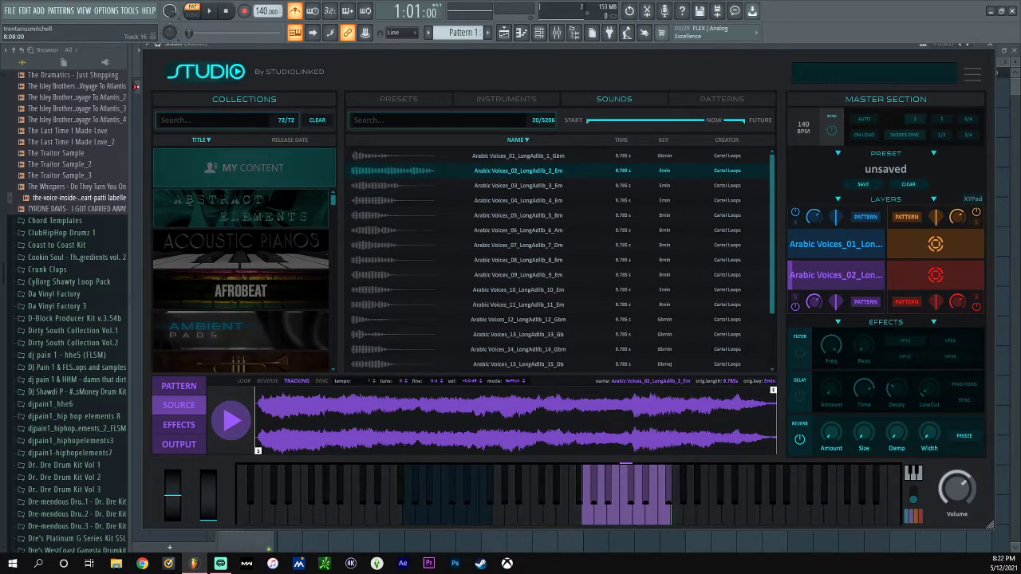
pyautogui.moveTo(626, 495); pyautogui.dragTo(440, 494)
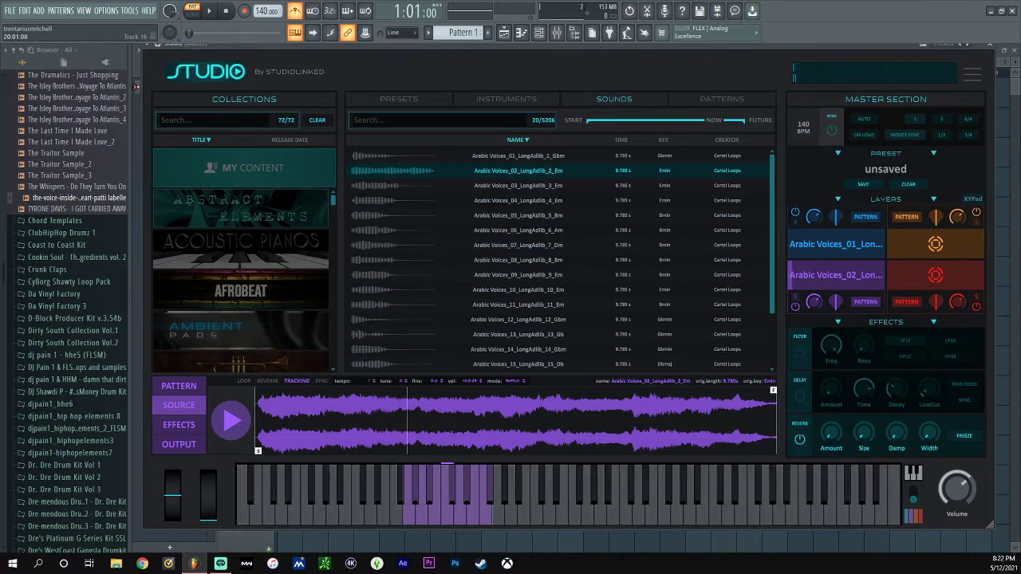
pyautogui.moveTo(446, 491); pyautogui.dragTo(536, 491)
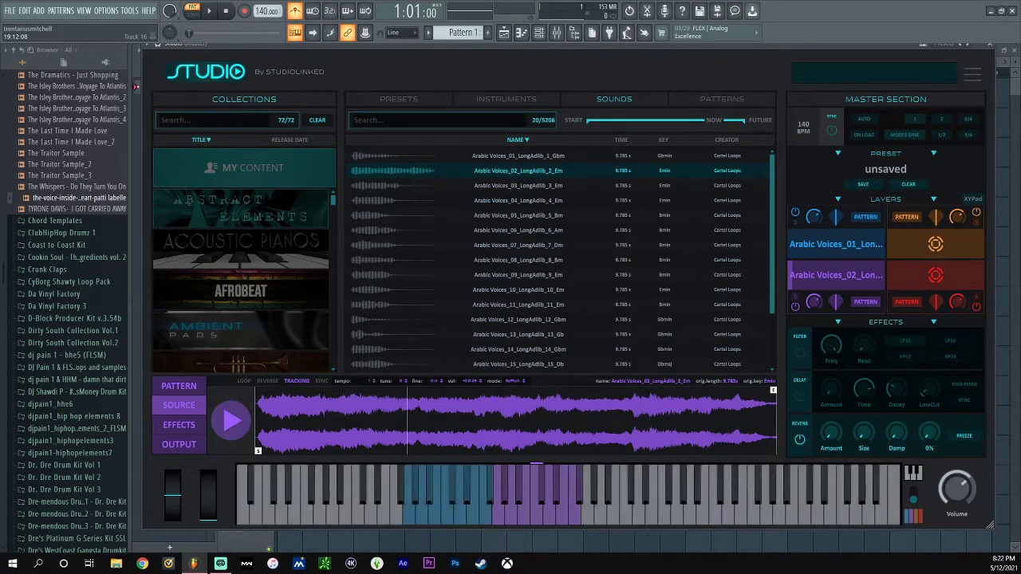
# - Remove both Arabic Voices samples from the blue and purple layers
pyautogui.click(880, 275)
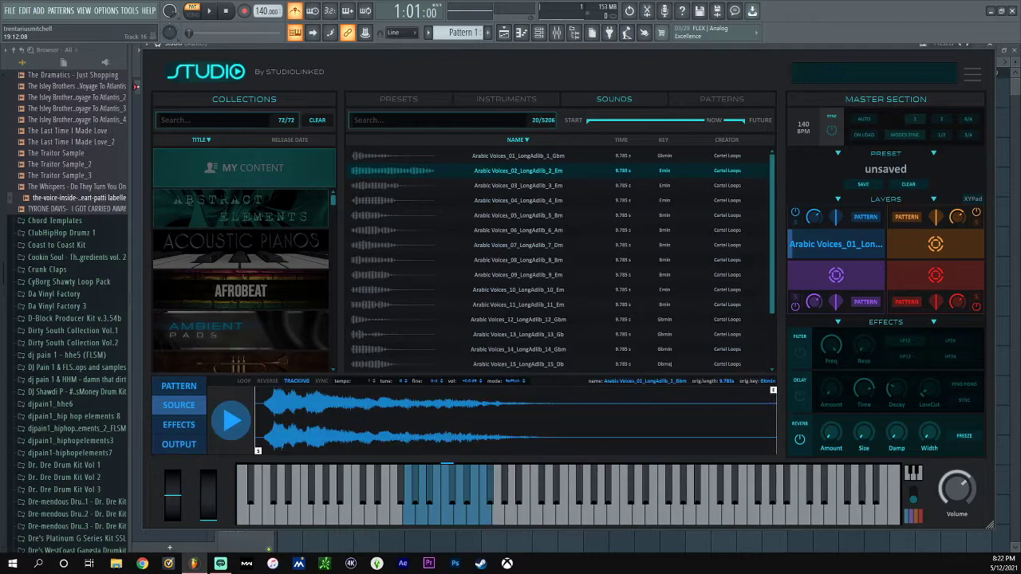
pyautogui.click(879, 249)
# - Browse to the end of the collections list and add the Drip collection to the selection
pyautogui.scroll(-3, 264, 390)
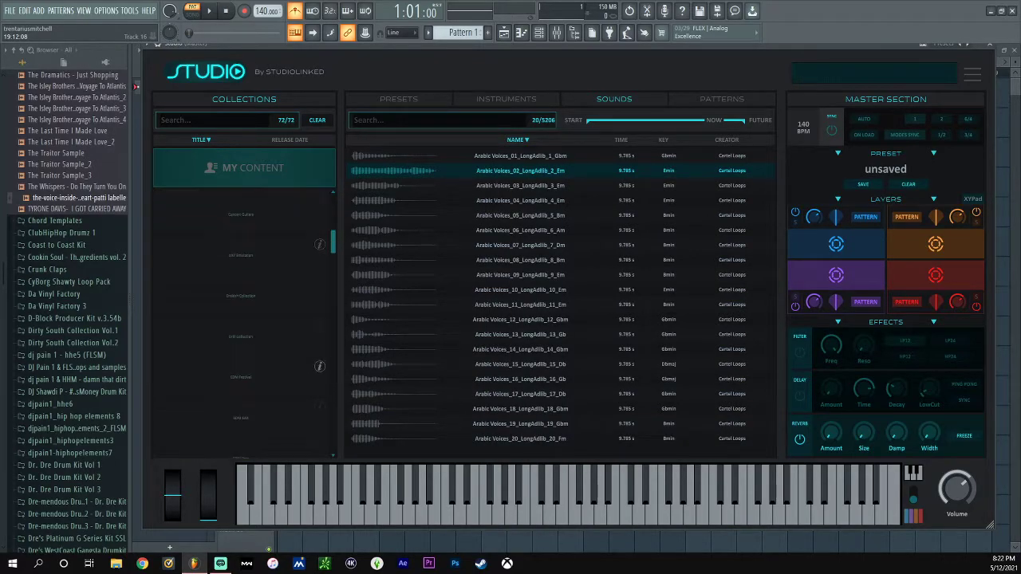
pyautogui.scroll(2, 263, 359)
pyautogui.scroll(-10, 245, 319)
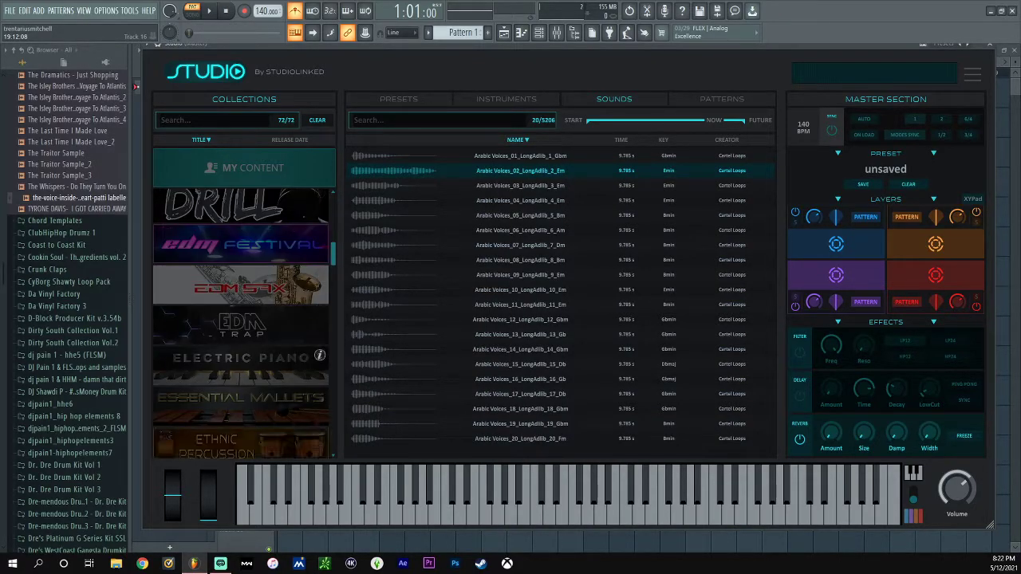
pyautogui.scroll(-5, 245, 319)
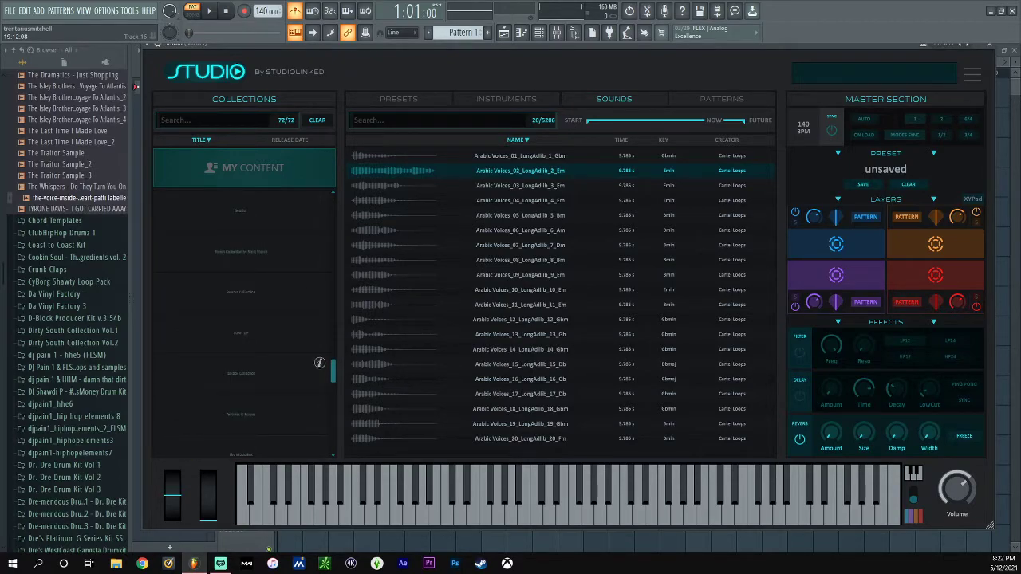
pyautogui.scroll(-5, 320, 359)
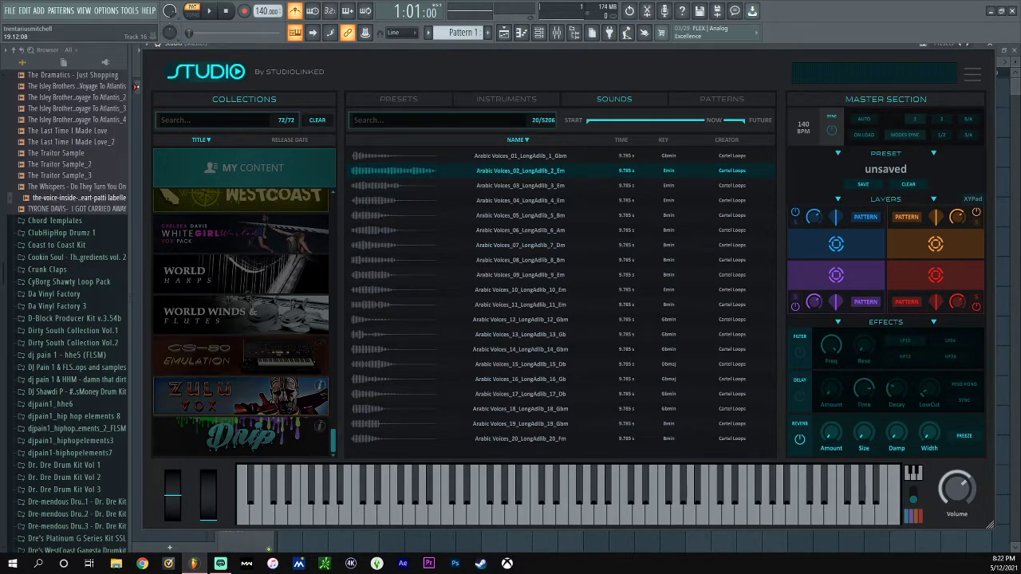
pyautogui.click(241, 436)
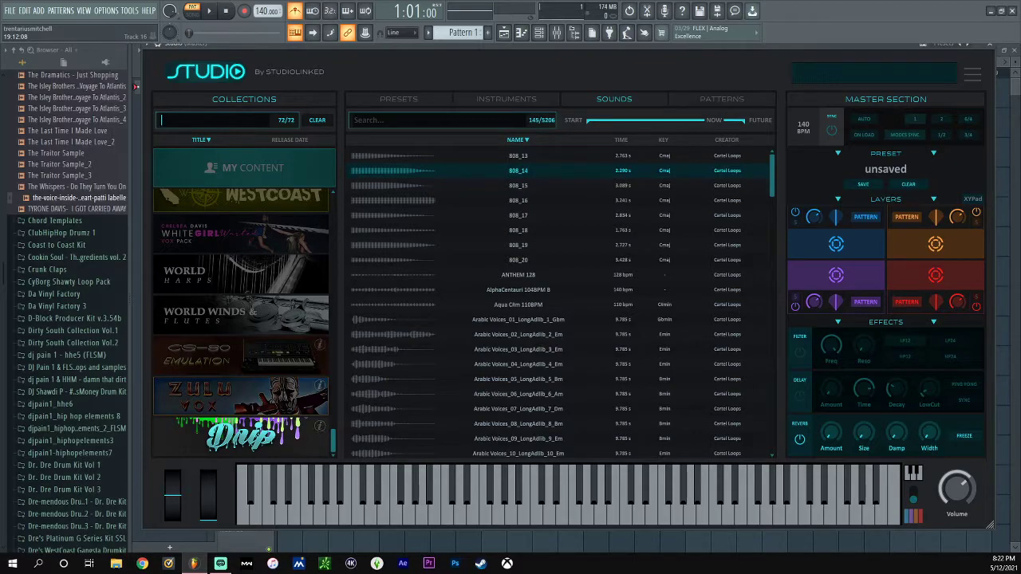
# - Audition the Drip 808 sounds 808_13, 808_14, 808_16, 808_17, 808_19 and 808_20
pyautogui.click(353, 155)
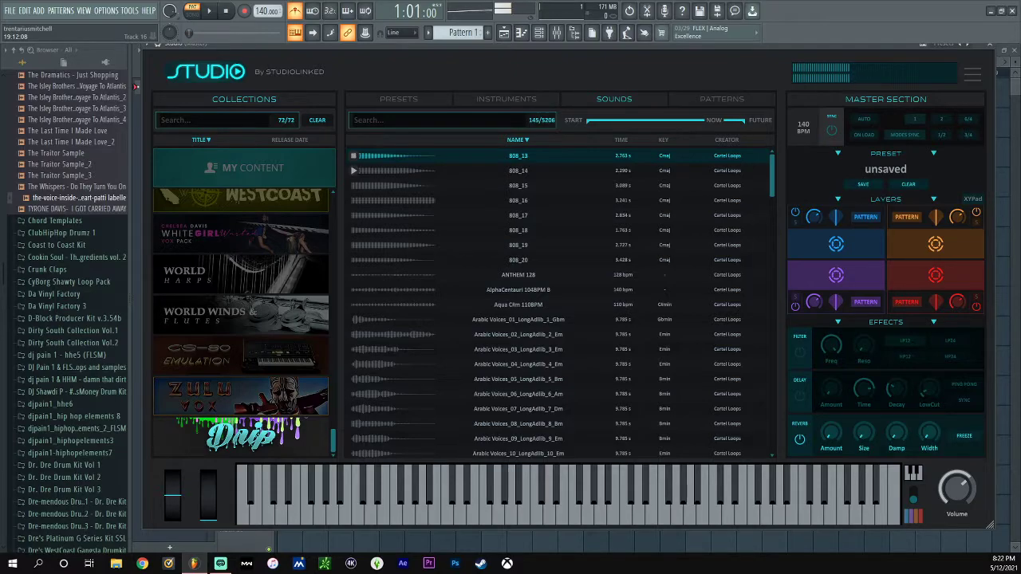
pyautogui.click(354, 170)
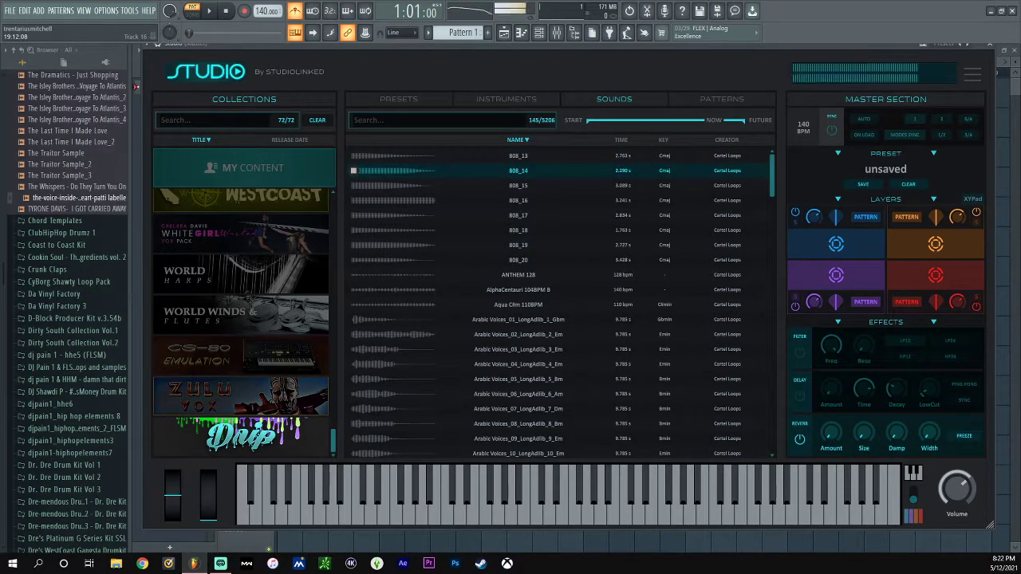
pyautogui.click(353, 201)
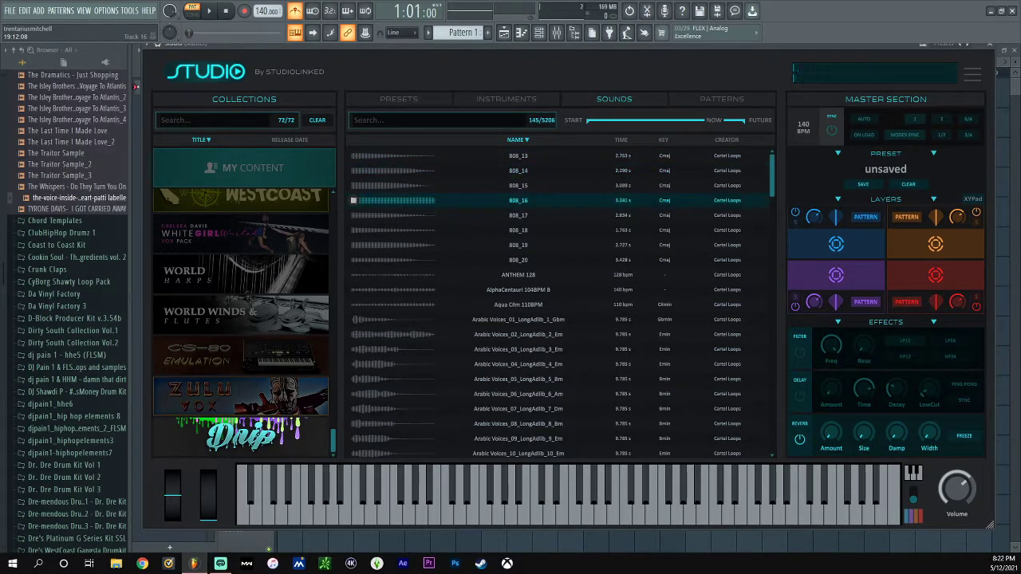
pyautogui.click(353, 215)
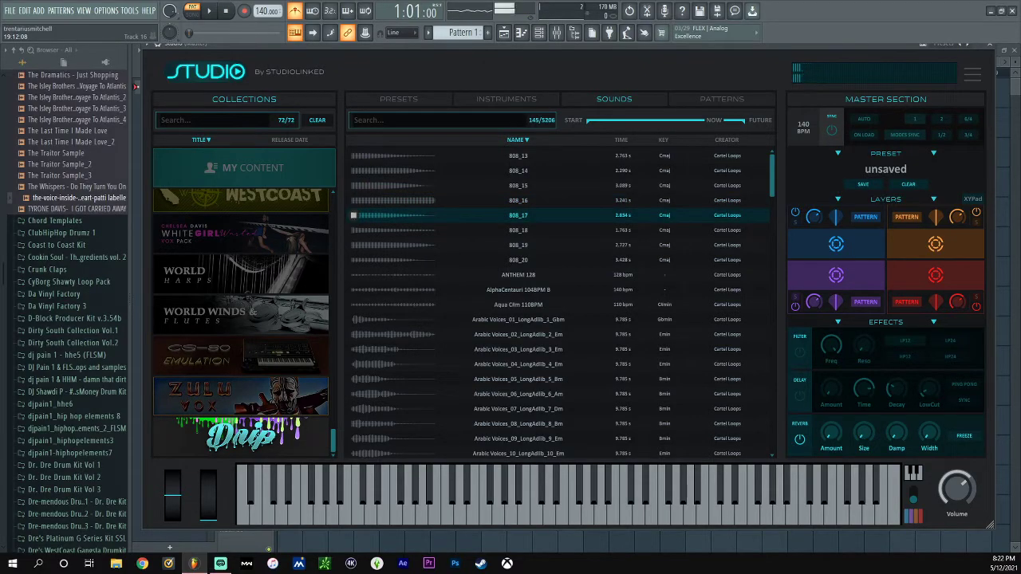
pyautogui.click(353, 245)
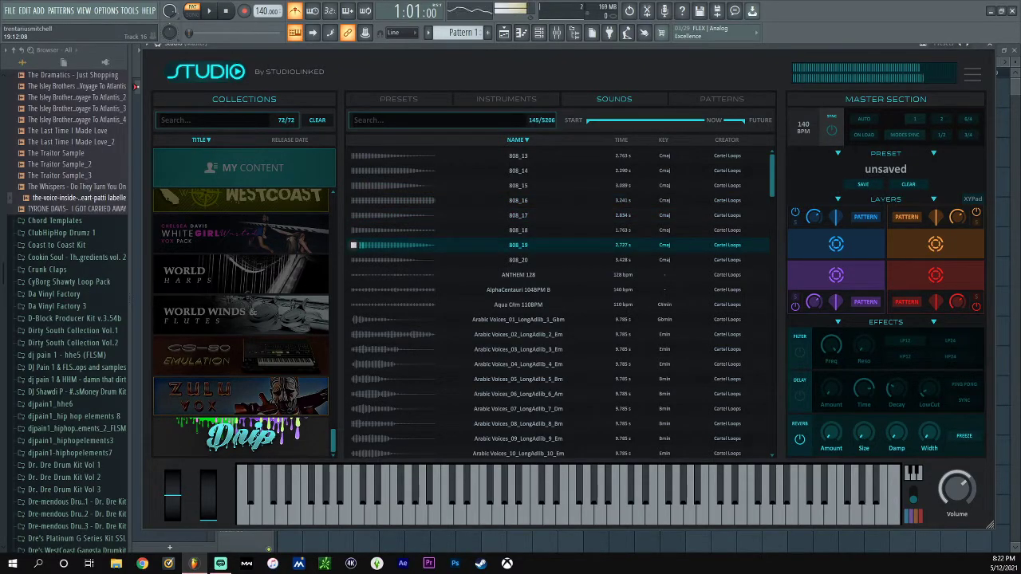
pyautogui.click(353, 260)
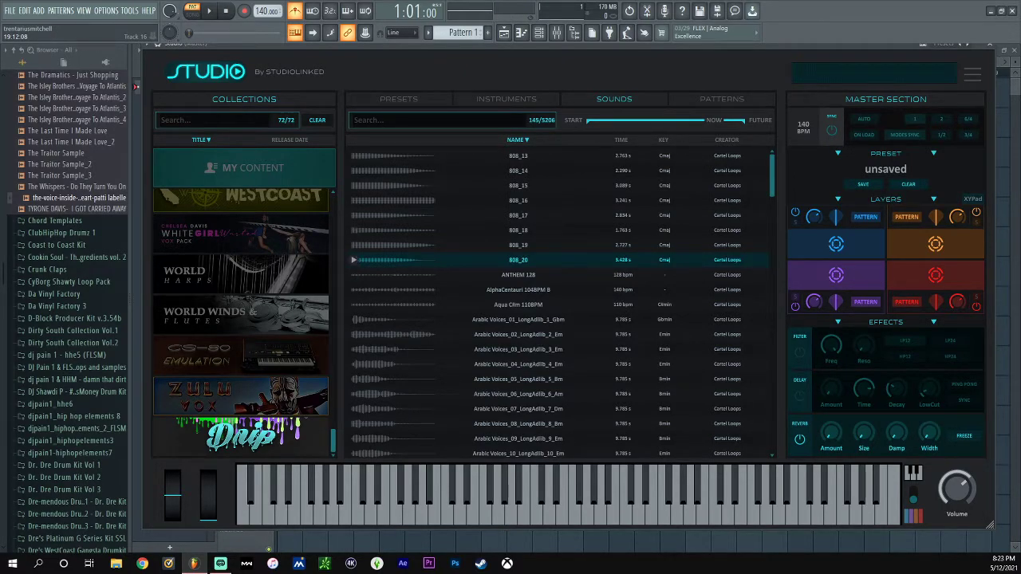
# - Deselect the Arabic Voices collection so only Drip stays selected, and audition AlphaCentauri 104BPM B
pyautogui.scroll(20, 241, 323)
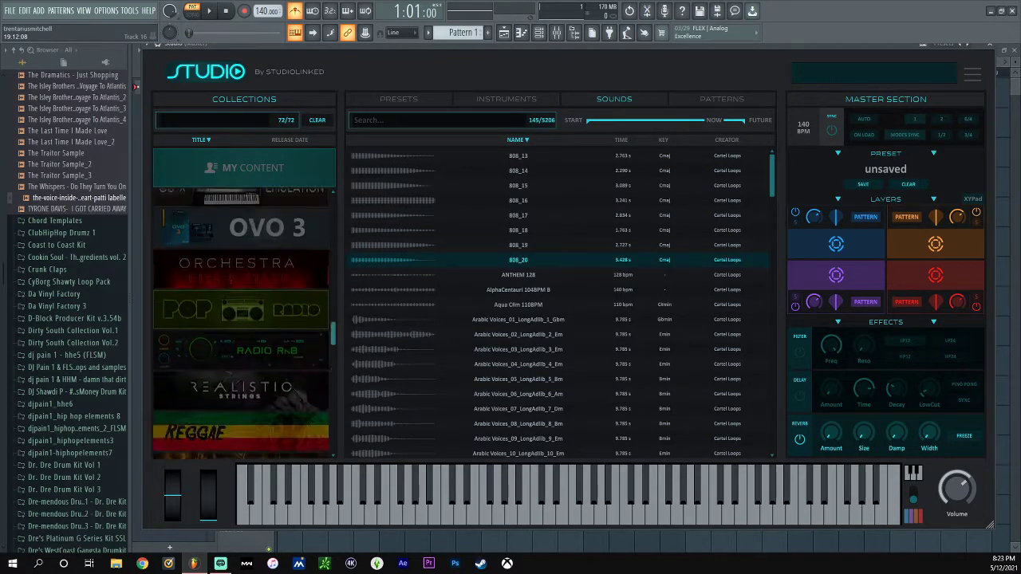
pyautogui.click(241, 292)
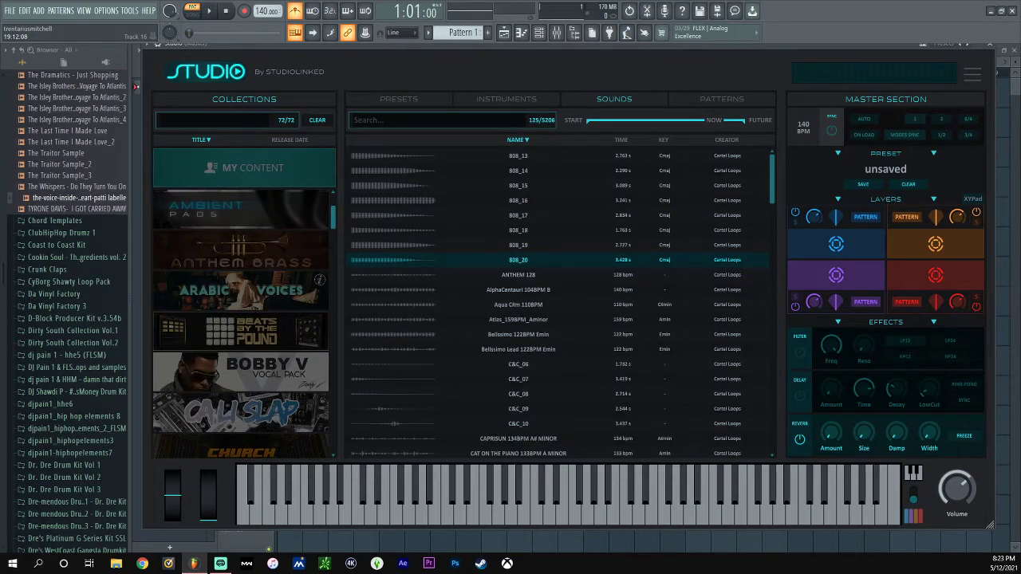
pyautogui.scroll(-15, 241, 323)
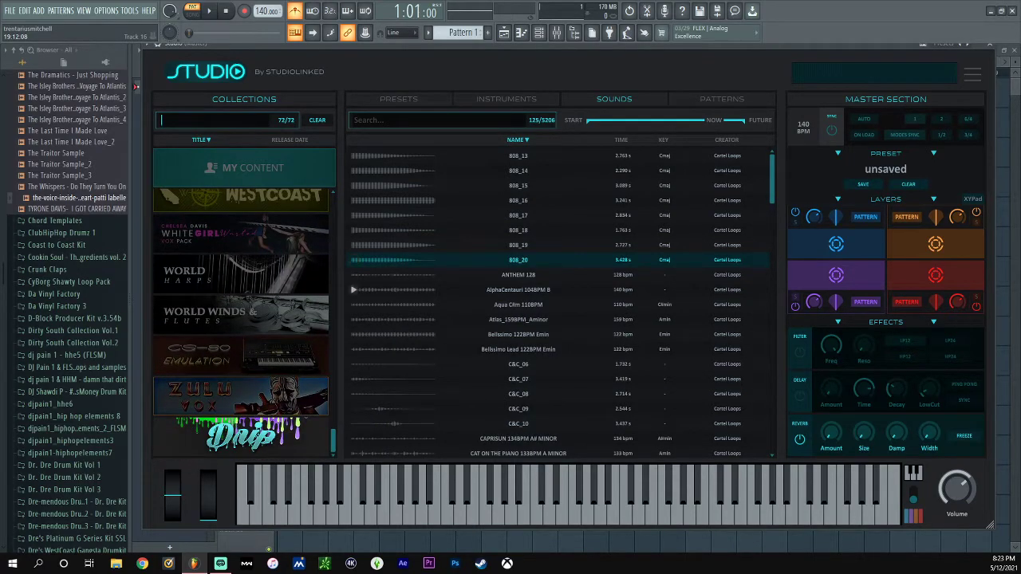
pyautogui.click(353, 289)
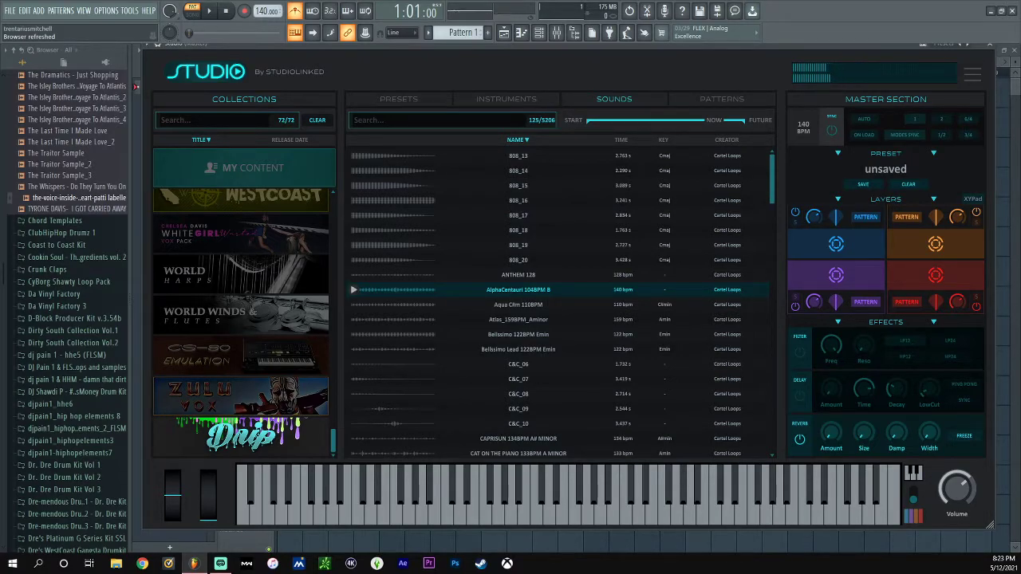
# - Browse further through the Drip sounds and audition Kick_13 and LEILA 129BPM C MINOR
pyautogui.scroll(-5, 558, 303)
pyautogui.scroll(-1, 558, 327)
pyautogui.scroll(-10, 559, 335)
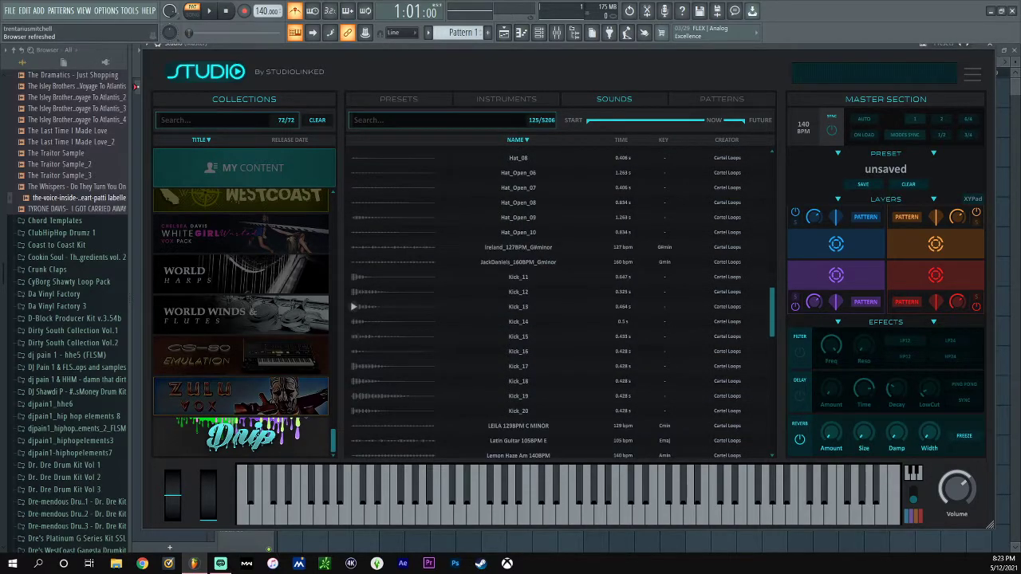
pyautogui.click(354, 307)
pyautogui.click(353, 307)
pyautogui.scroll(-3, 558, 396)
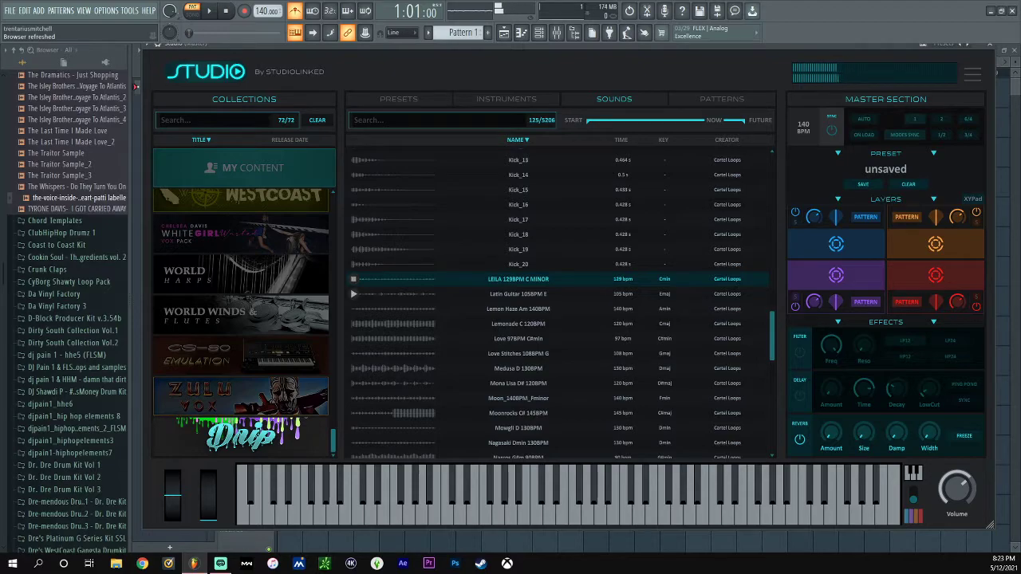
# - Audition the Drip loops Latin Guitar 105BPM E, Moonrocks C# 145BPM and Narcos G#m 90BPM
pyautogui.click(353, 293)
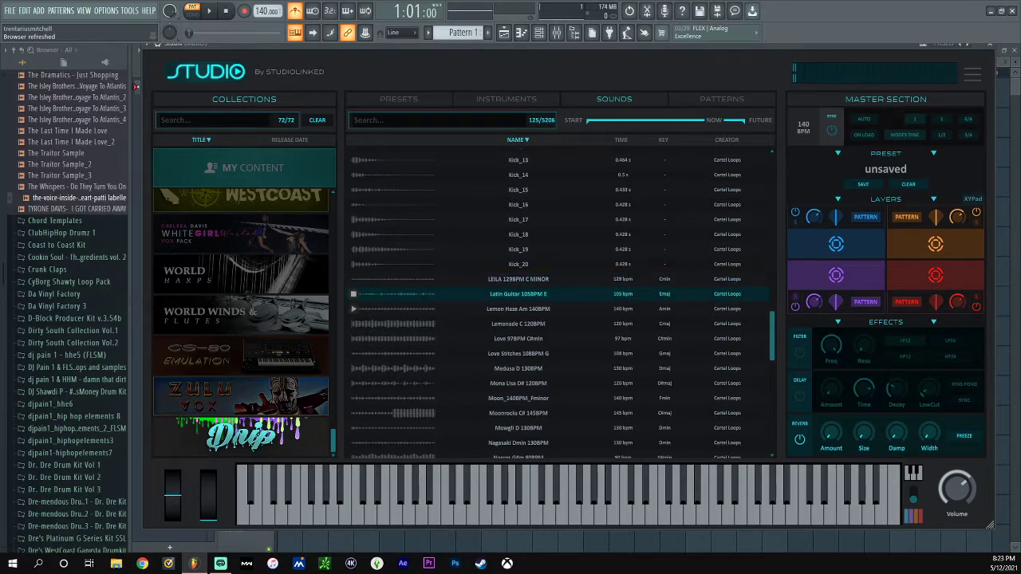
pyautogui.scroll(-3, 354, 334)
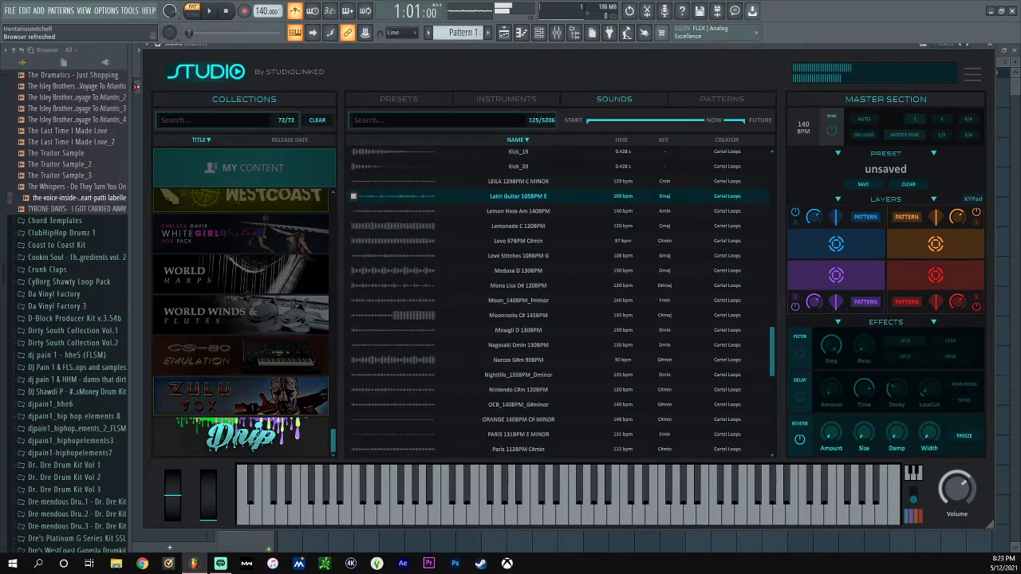
pyautogui.click(353, 315)
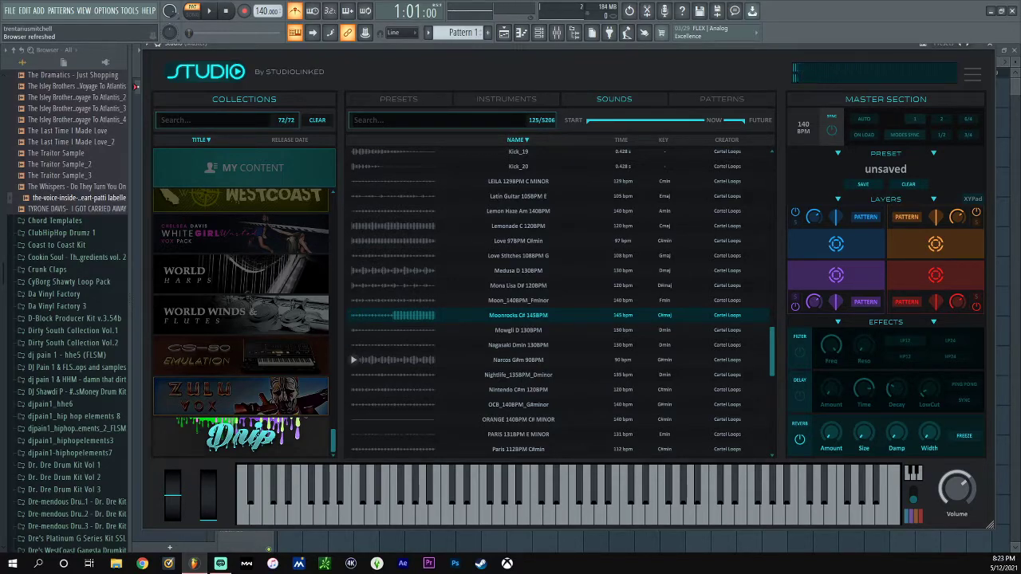
pyautogui.click(353, 360)
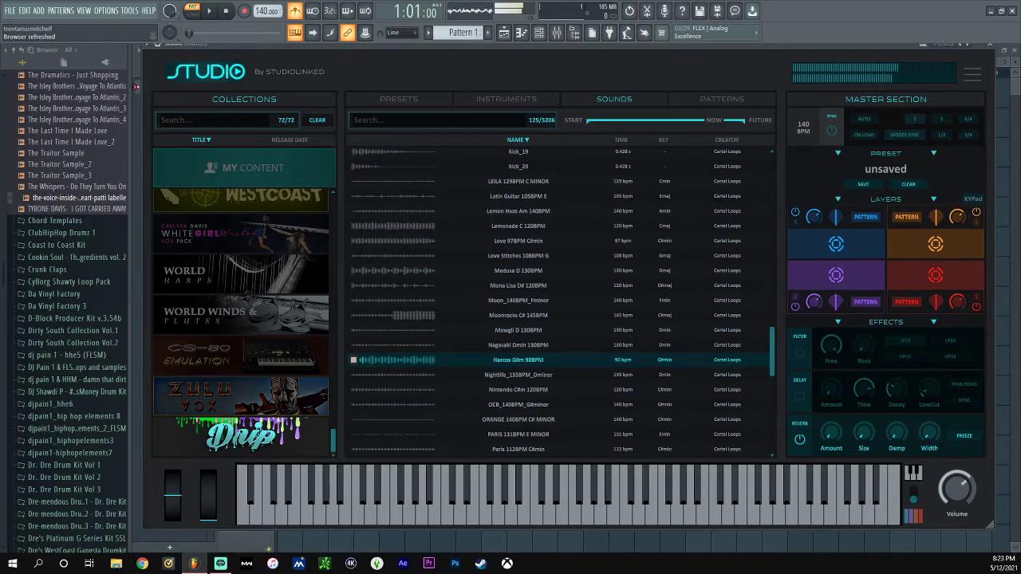
# - Load Narcos G#m 90BPM into the blue layer, preview it, and turn on its Reverse option
pyautogui.moveTo(391, 359); pyautogui.dragTo(836, 244)
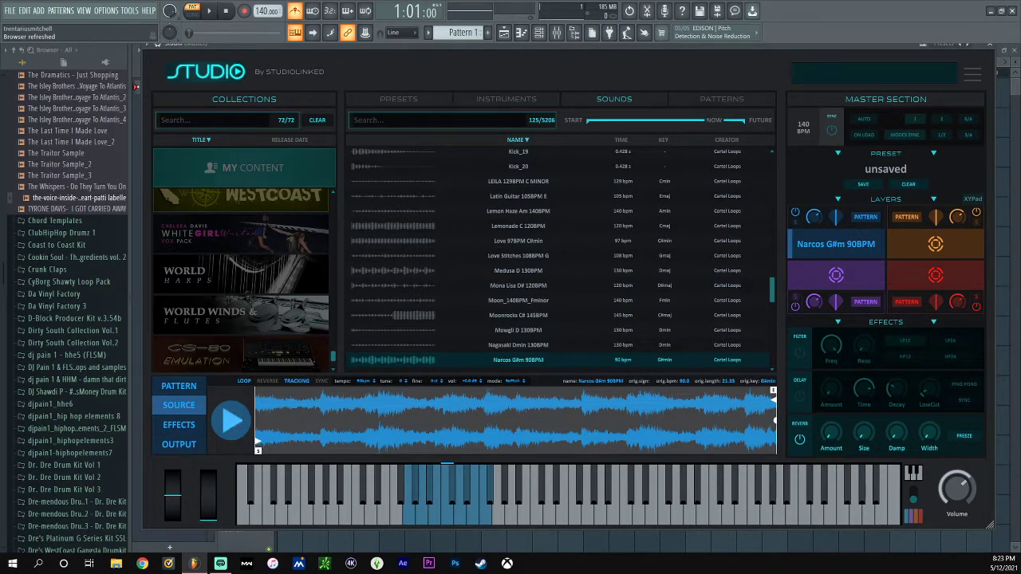
pyautogui.click(231, 420)
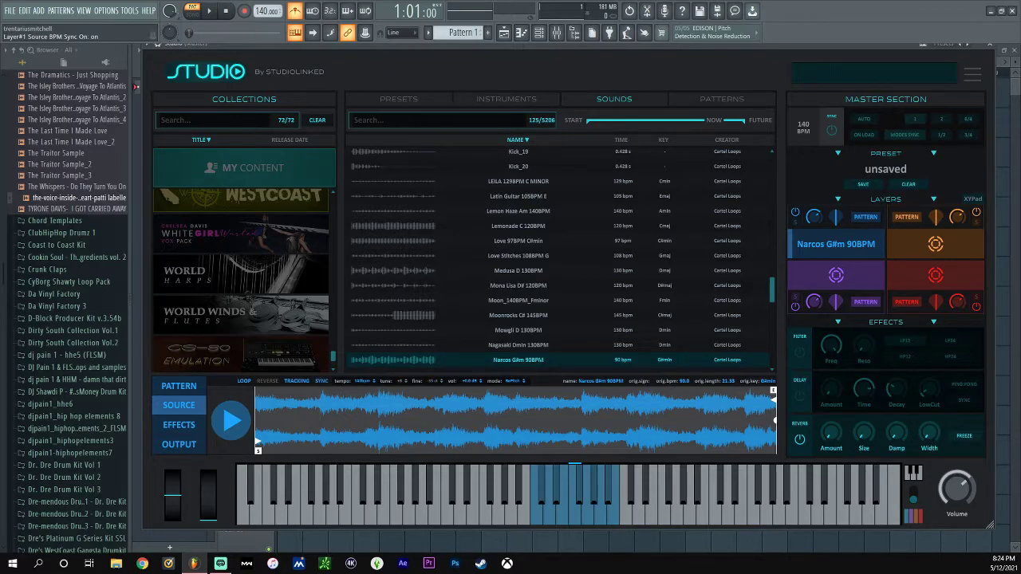
pyautogui.click(267, 382)
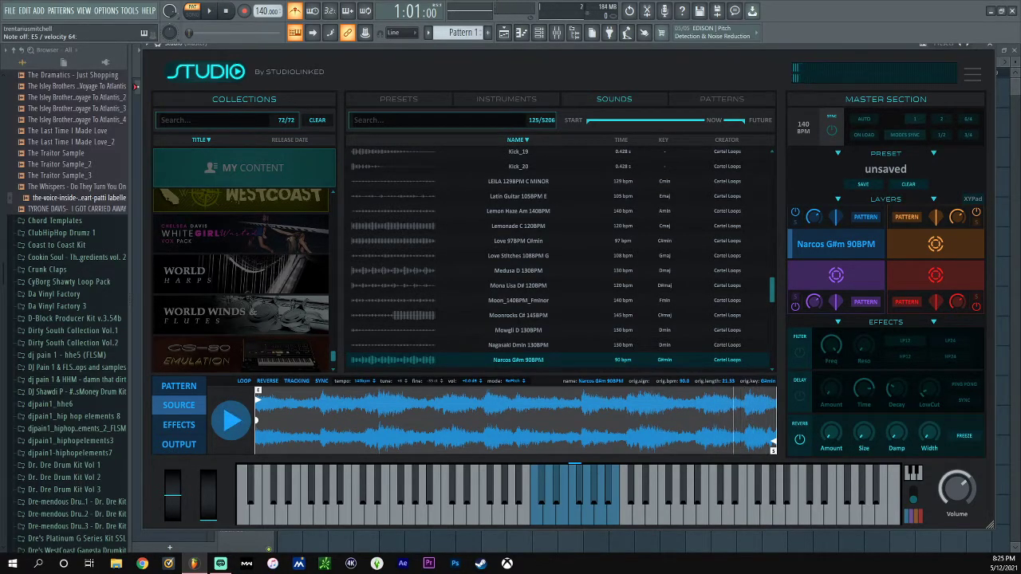
# - Turn off Reverse, Loop, Tracking and Sync for the Narcos G#m 90BPM sample in the blue layer
pyautogui.click(267, 381)
pyautogui.click(244, 381)
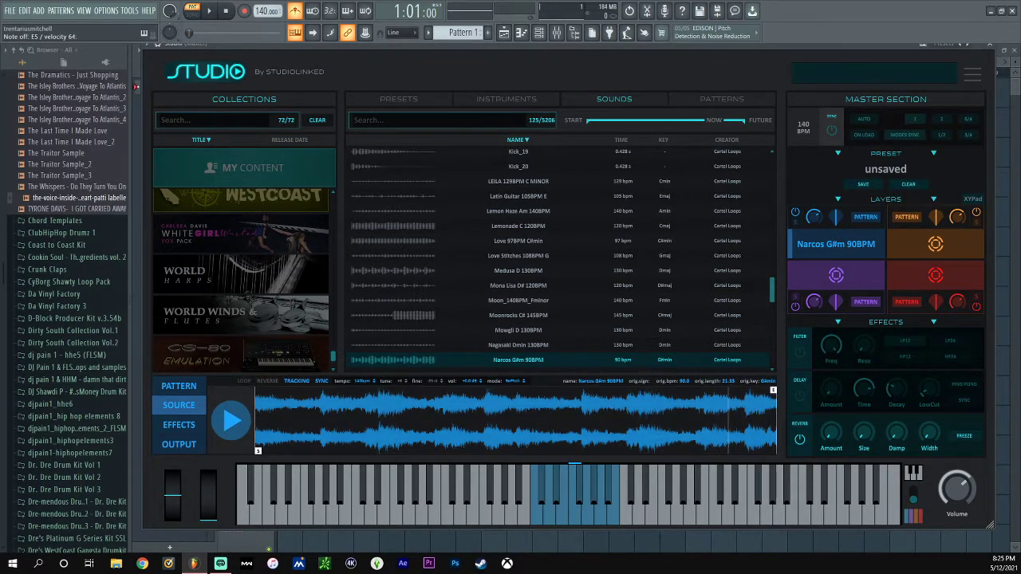
pyautogui.click(321, 381)
# - Look through the blue layer's effects, pattern and source views, ending on the sample's source waveform
pyautogui.click(179, 425)
pyautogui.click(178, 386)
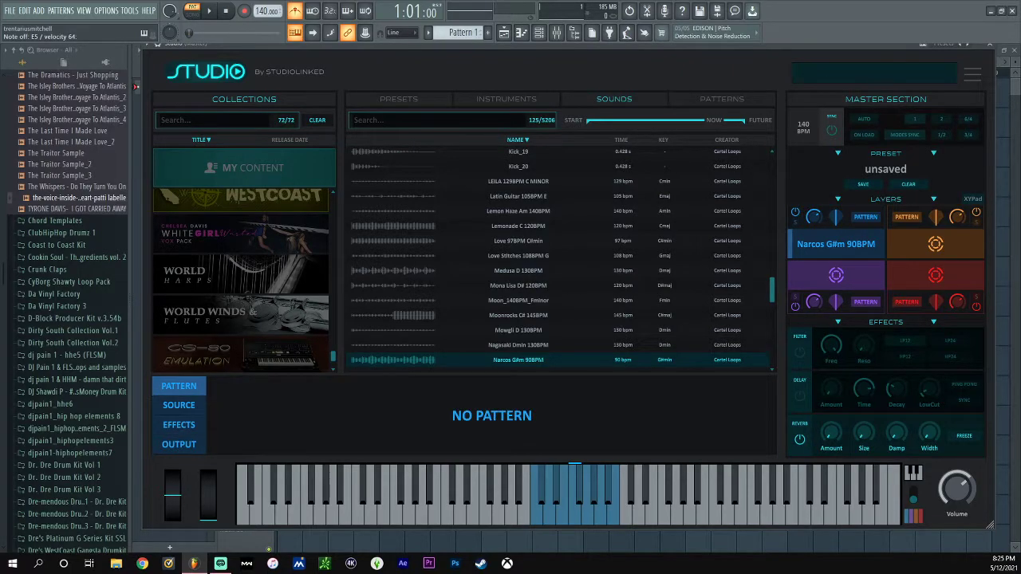
pyautogui.click(178, 405)
pyautogui.click(179, 424)
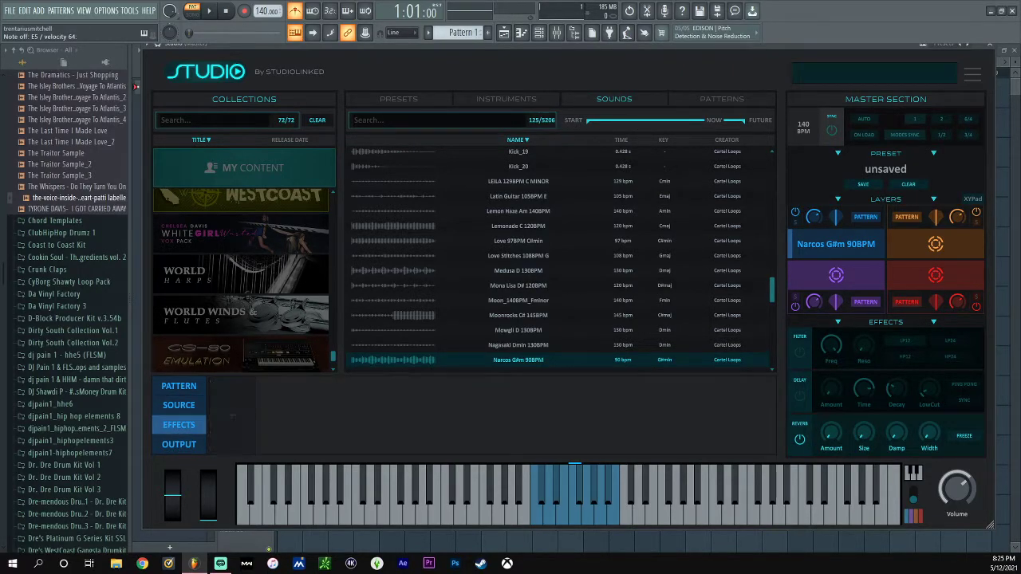
pyautogui.click(179, 405)
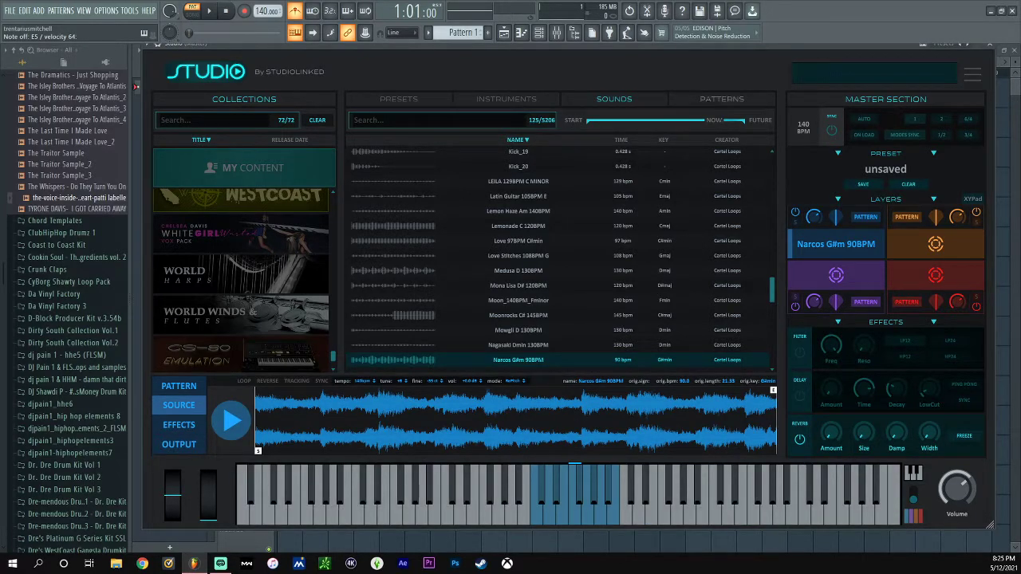
# - Look over the Drip collection's instruments, presets and MIDI patterns
pyautogui.click(506, 99)
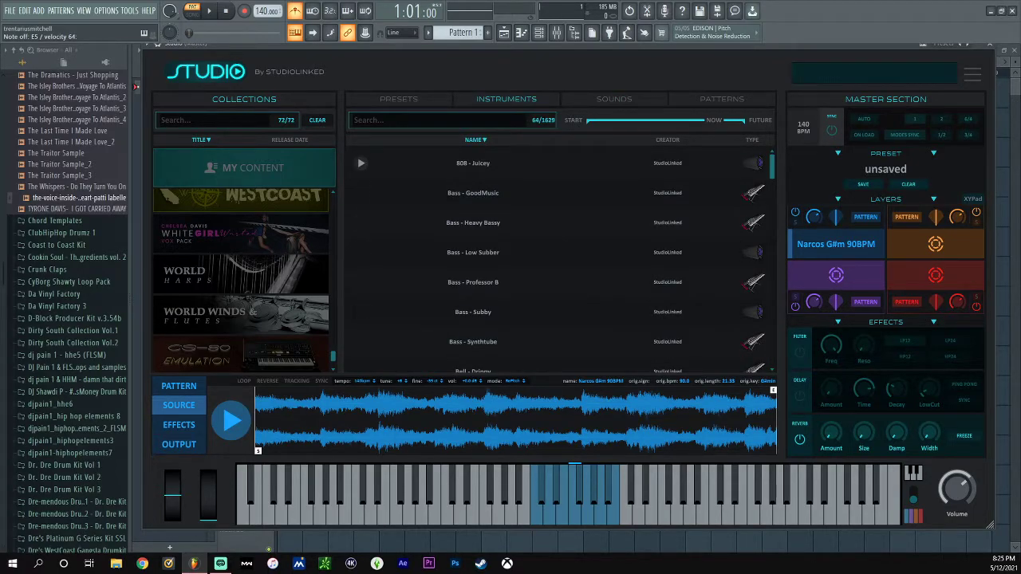
pyautogui.scroll(-5, 363, 268)
pyautogui.scroll(-15, 478, 312)
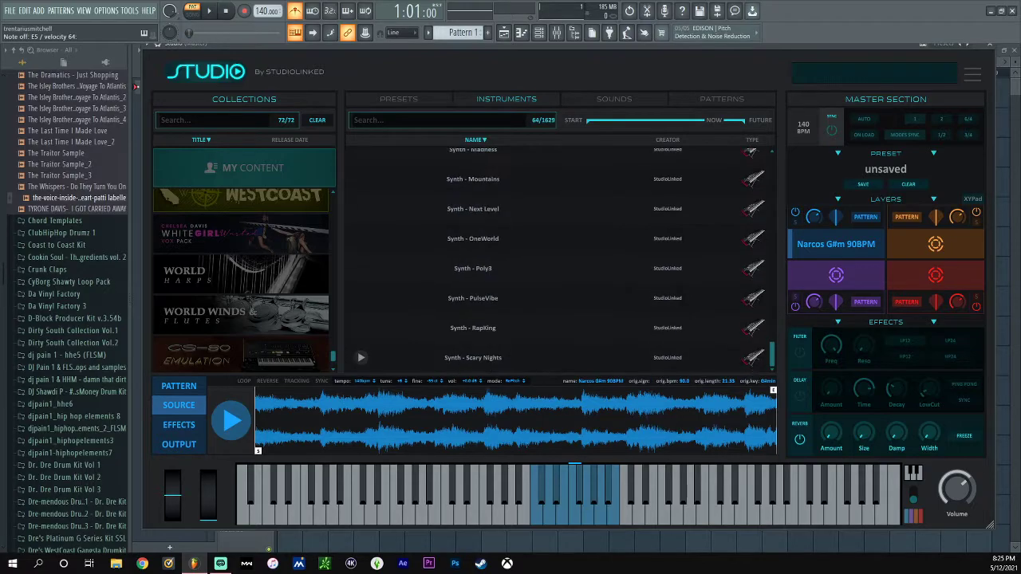
pyautogui.click(399, 99)
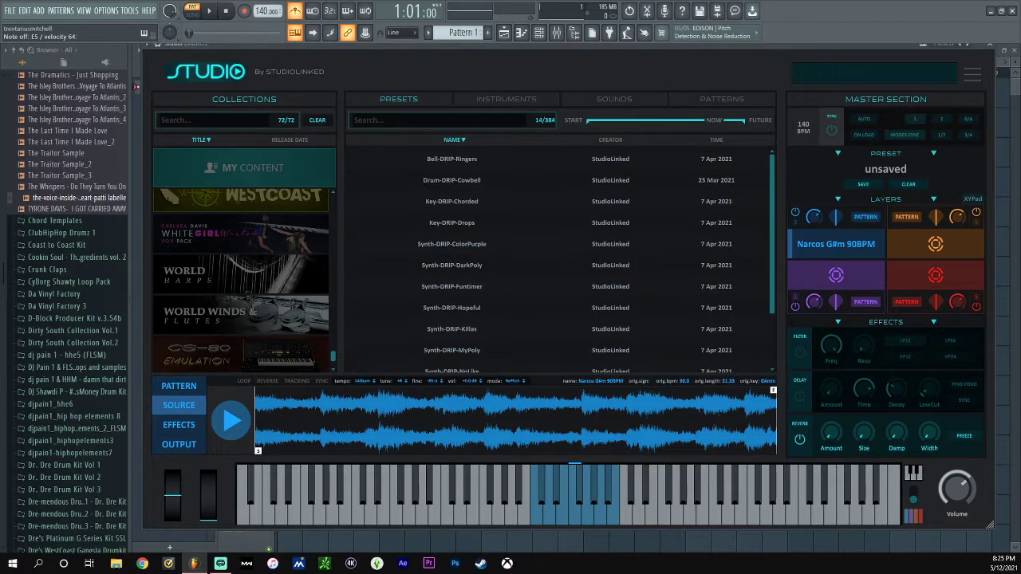
pyautogui.click(721, 99)
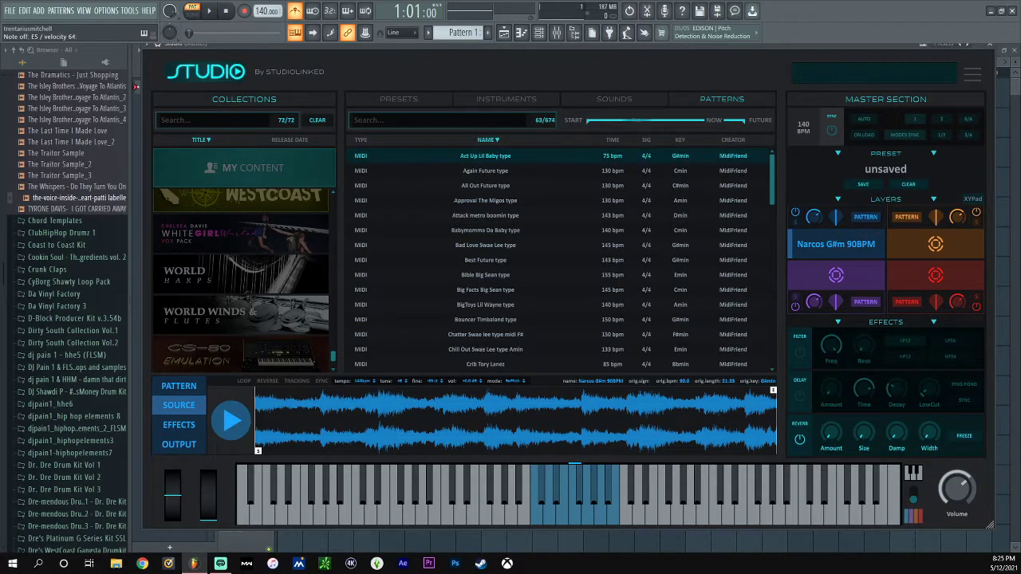
# - Reposition the Studio plugin window and load the Act Up Lil Baby type MIDI pattern onto the blue Narcos G#m 90BPM layer
pyautogui.moveTo(478, 45); pyautogui.dragTo(466, 246)
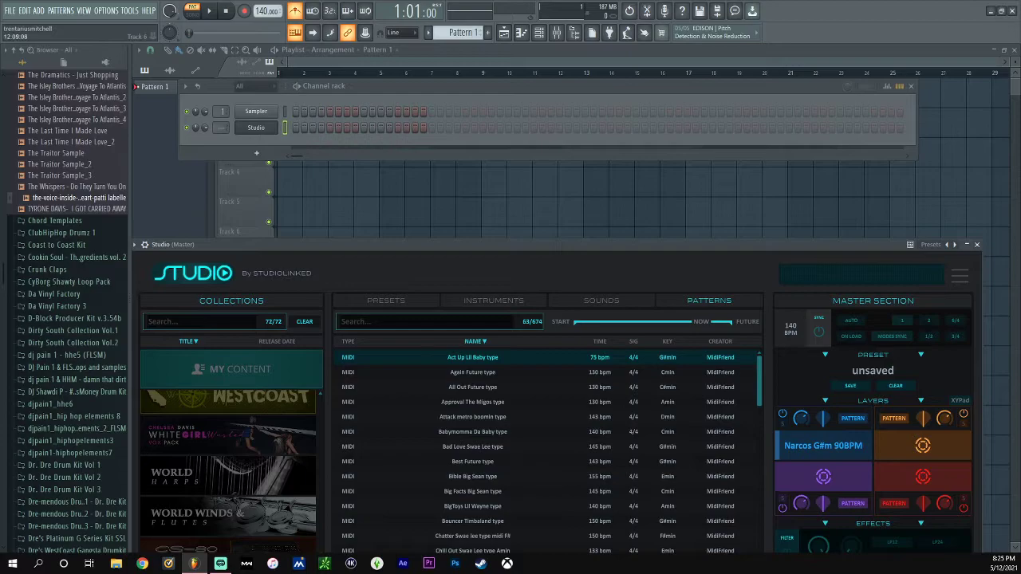
pyautogui.moveTo(399, 245); pyautogui.dragTo(419, 81)
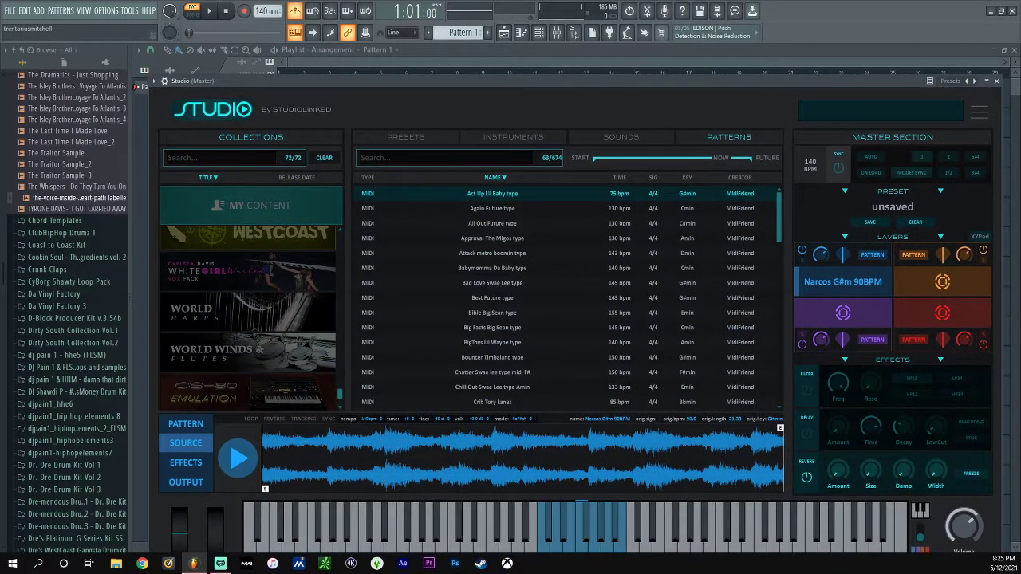
pyautogui.moveTo(493, 194); pyautogui.dragTo(826, 282)
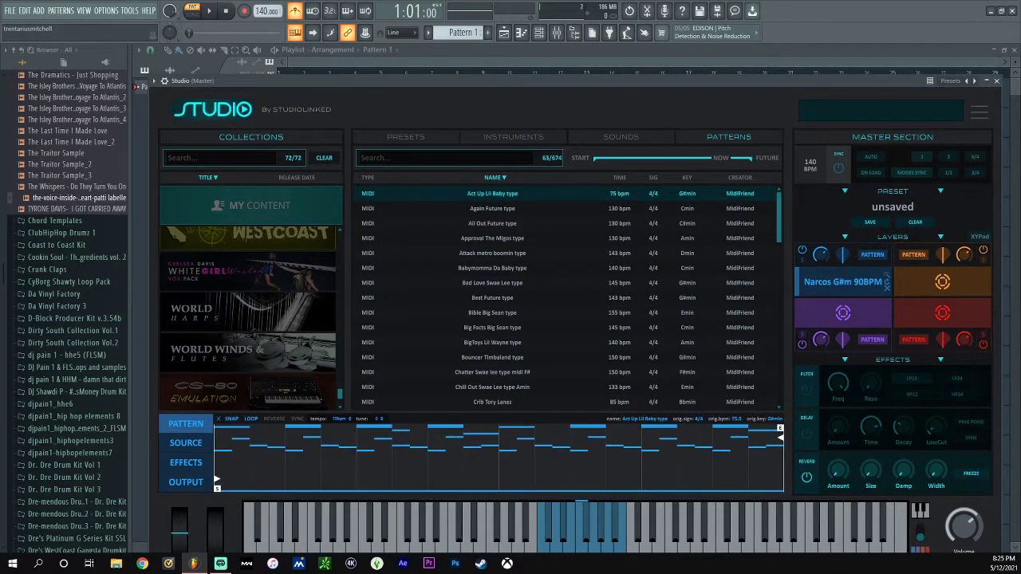
pyautogui.scroll(-2, 327, 379)
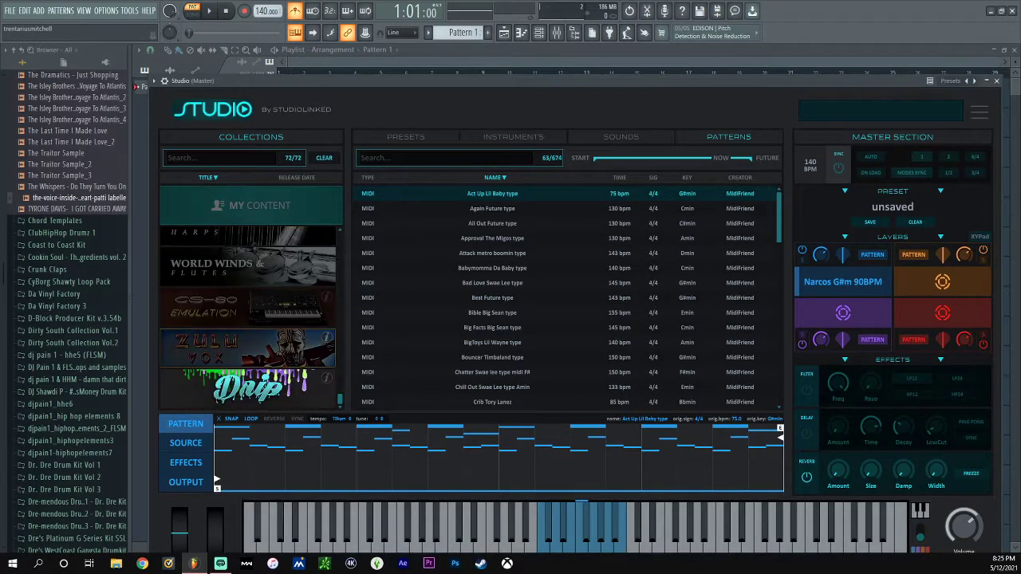
pyautogui.scroll(3, 327, 339)
pyautogui.moveTo(407, 81); pyautogui.dragTo(401, 42)
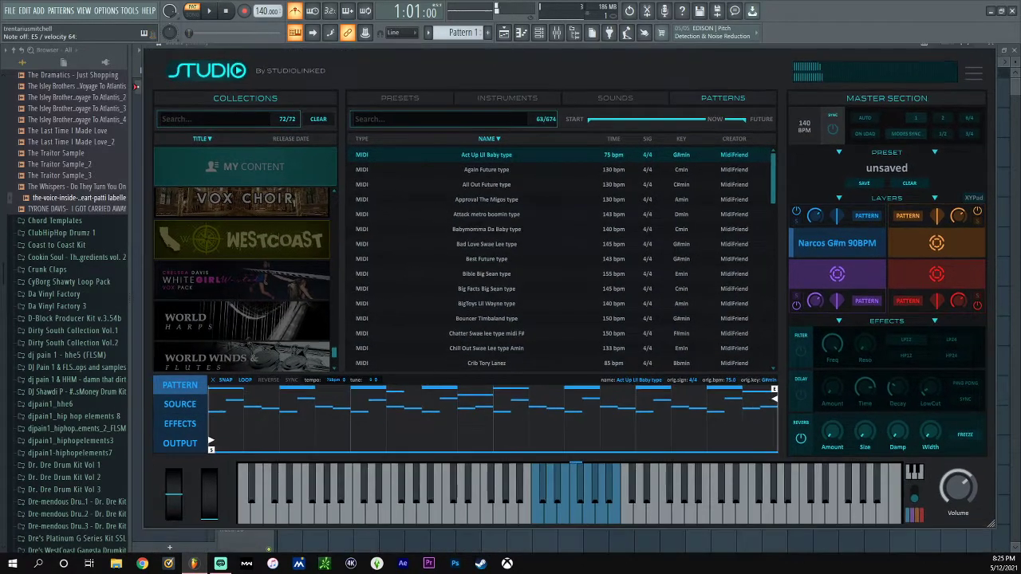
# - Preview the blue layer's source sample and compare its source view with the loaded pattern
pyautogui.click(179, 404)
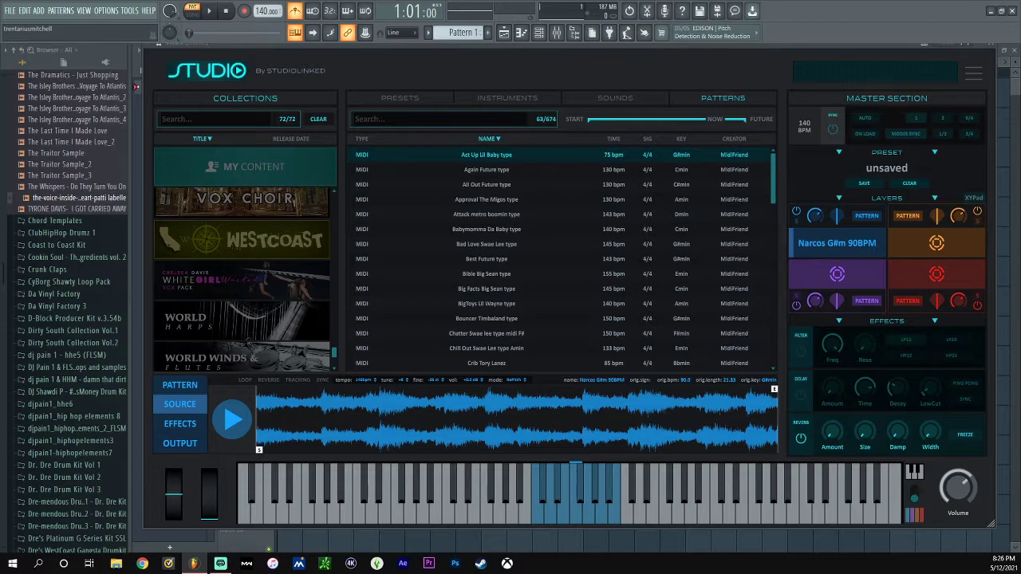
pyautogui.click(232, 419)
pyautogui.click(179, 385)
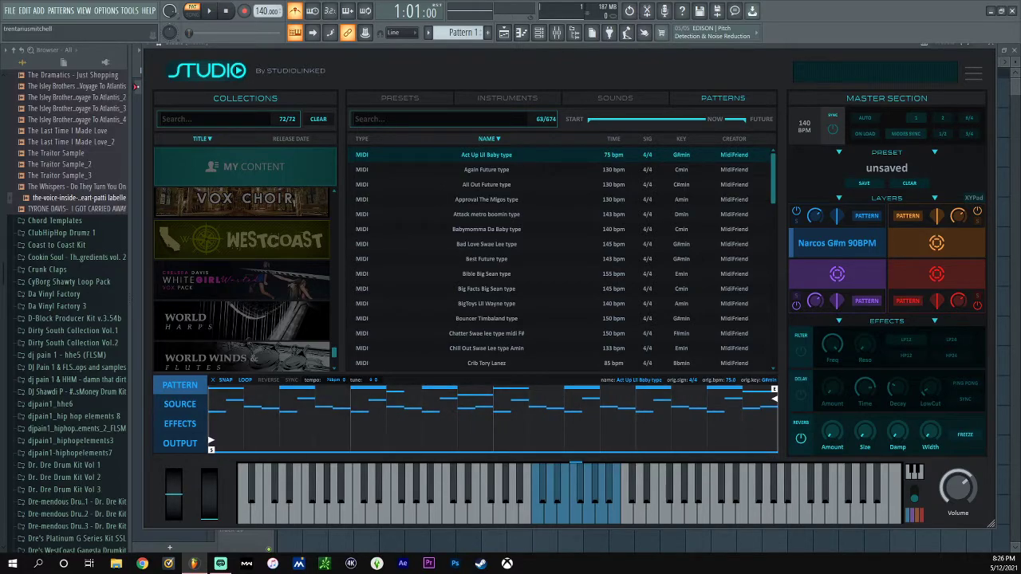
pyautogui.click(179, 405)
# - Clear the blue layer and load the Kick_20 sound into it instead
pyautogui.click(881, 248)
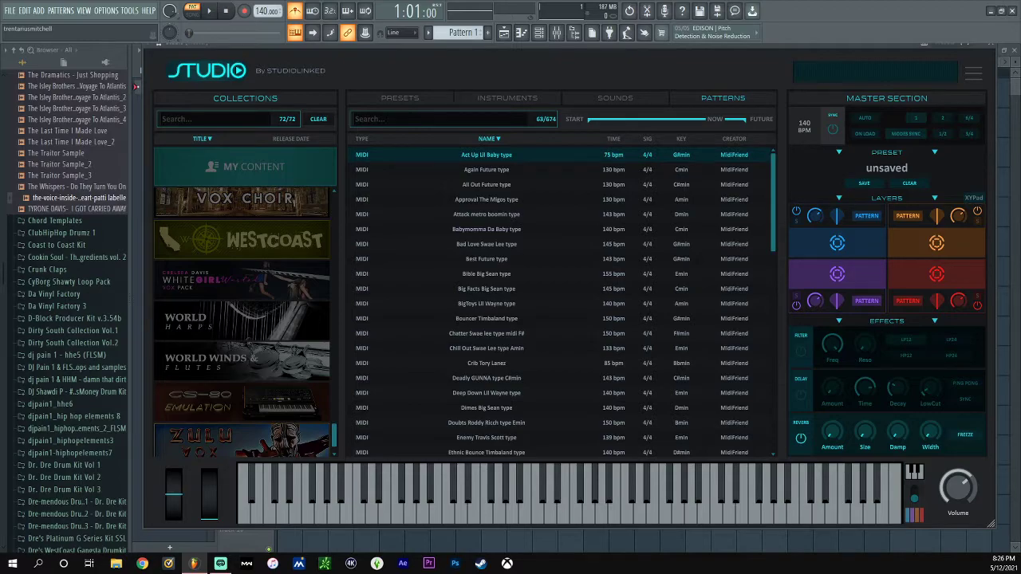
pyautogui.moveTo(511, 215); pyautogui.dragTo(845, 238)
pyautogui.click(614, 98)
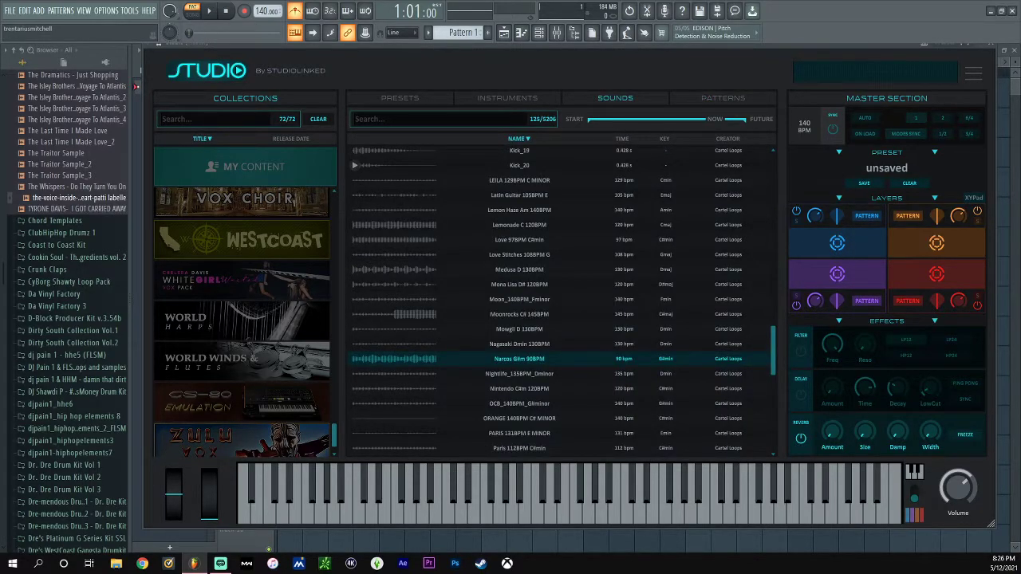
pyautogui.click(355, 165)
pyautogui.moveTo(355, 165); pyautogui.dragTo(821, 238)
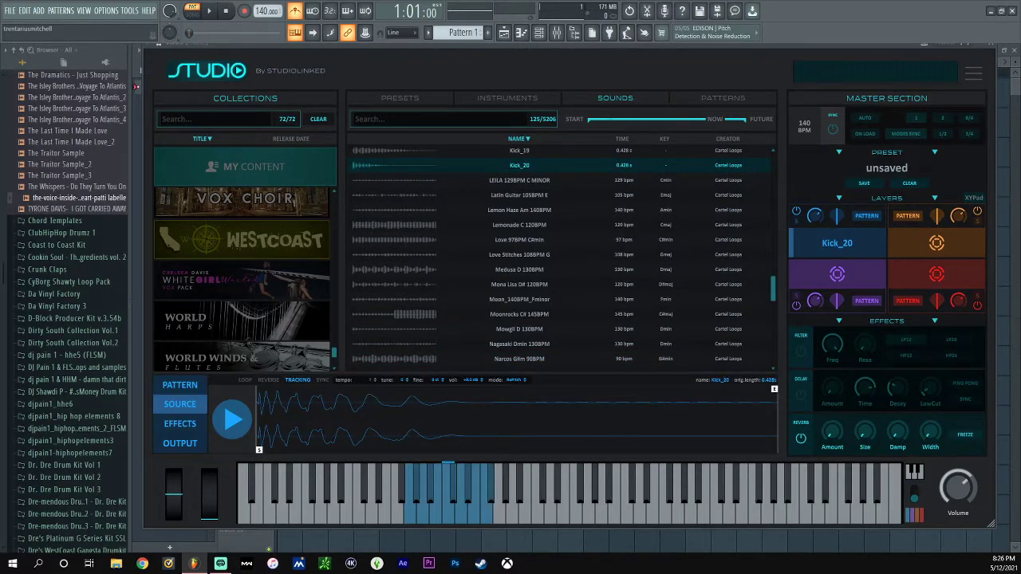
# - Load the Attack metro boomin type pattern onto the Kick_20 layer and shift its playable key range up the keyboard
pyautogui.click(723, 98)
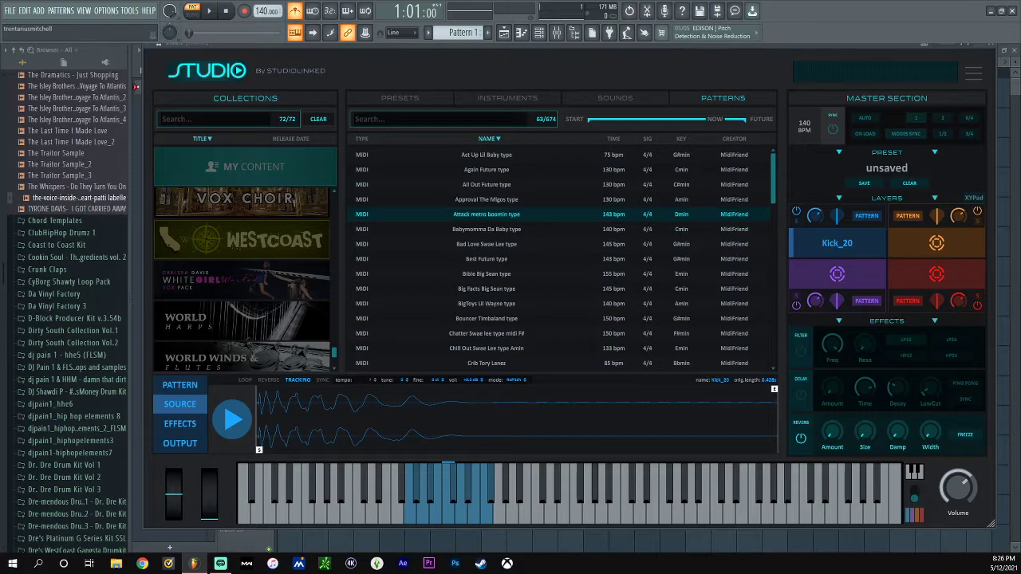
pyautogui.moveTo(486, 214); pyautogui.dragTo(838, 245)
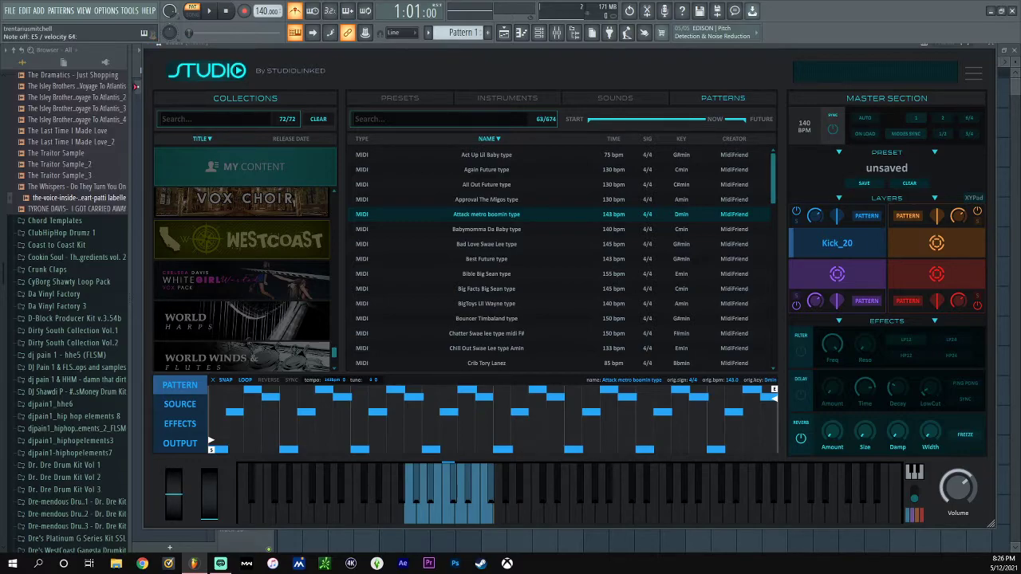
pyautogui.moveTo(448, 462); pyautogui.dragTo(595, 462)
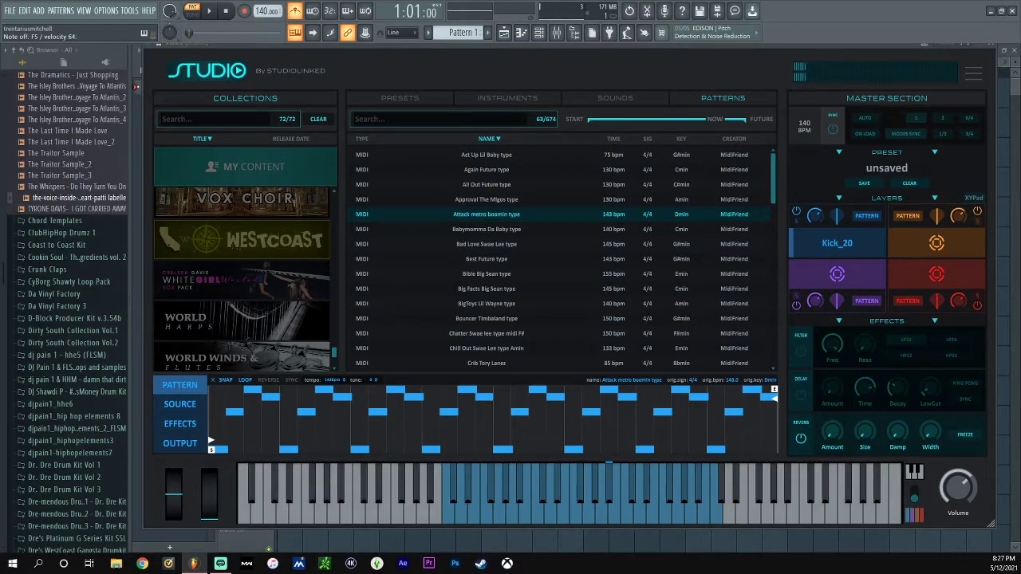
# - Replace Kick_20 in the blue layer with the 808_13 sound and shift its key range up the keyboard
pyautogui.click(615, 99)
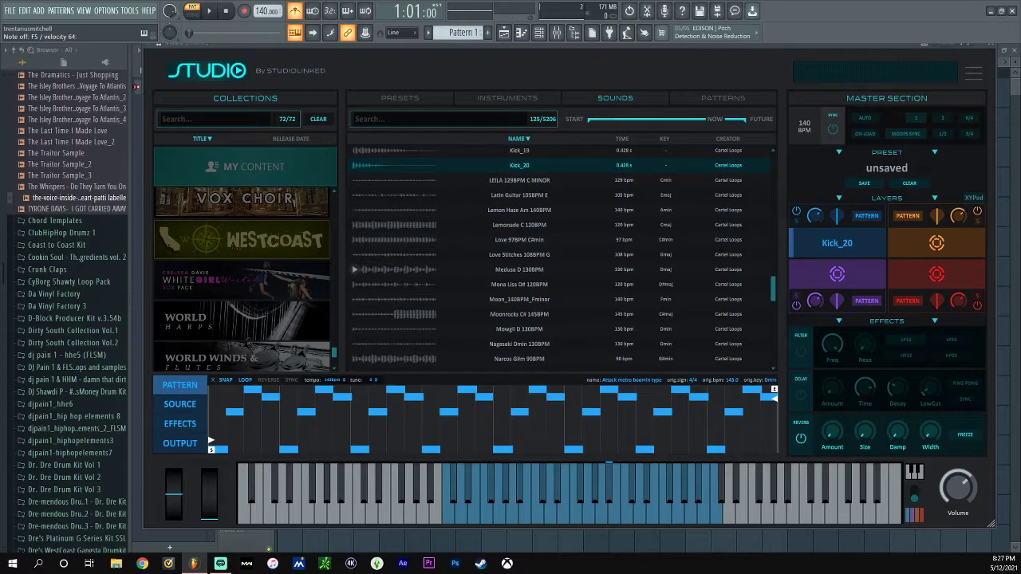
pyautogui.scroll(15, 354, 271)
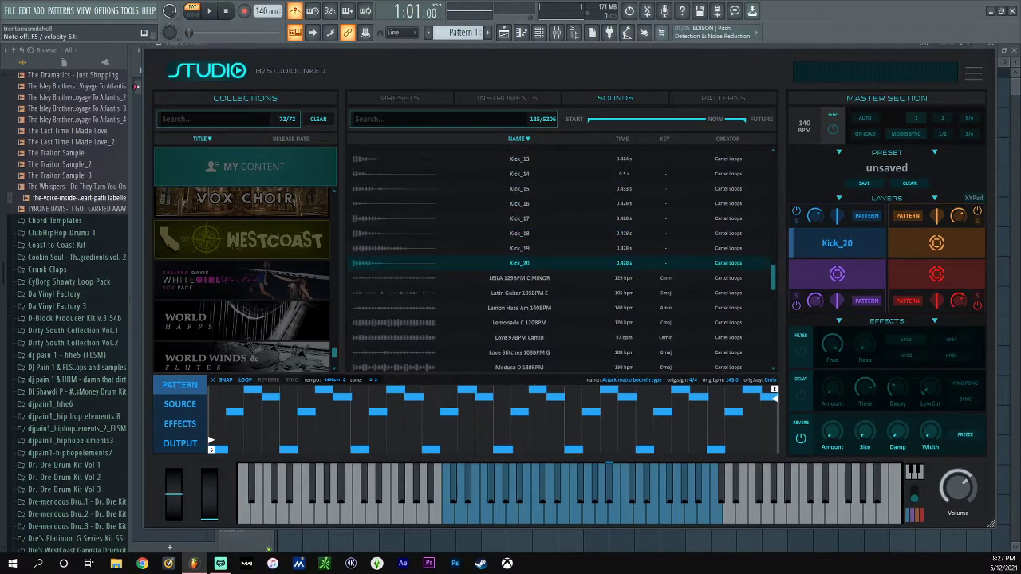
pyautogui.scroll(15, 354, 225)
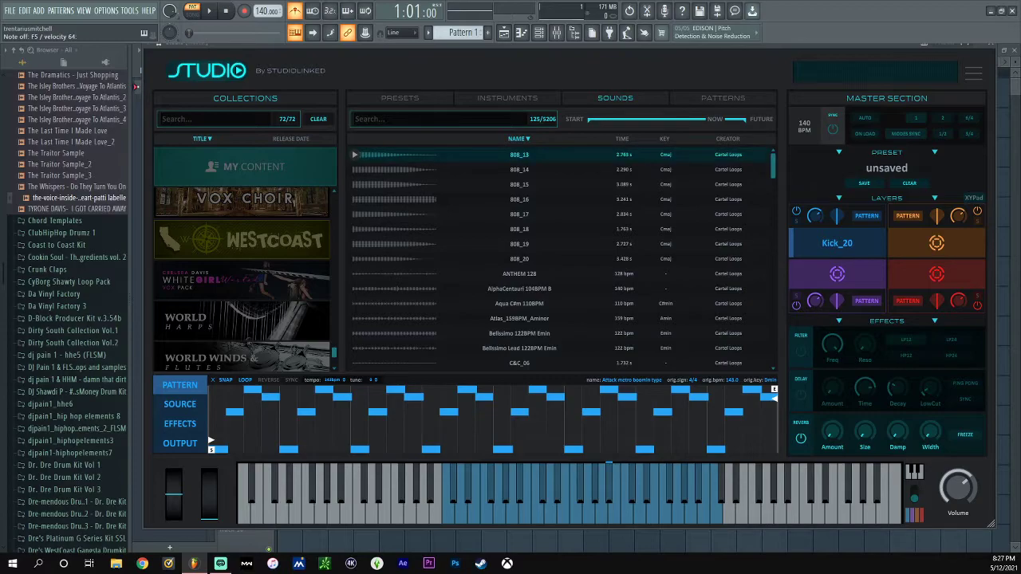
pyautogui.click(355, 155)
pyautogui.moveTo(395, 155); pyautogui.dragTo(849, 244)
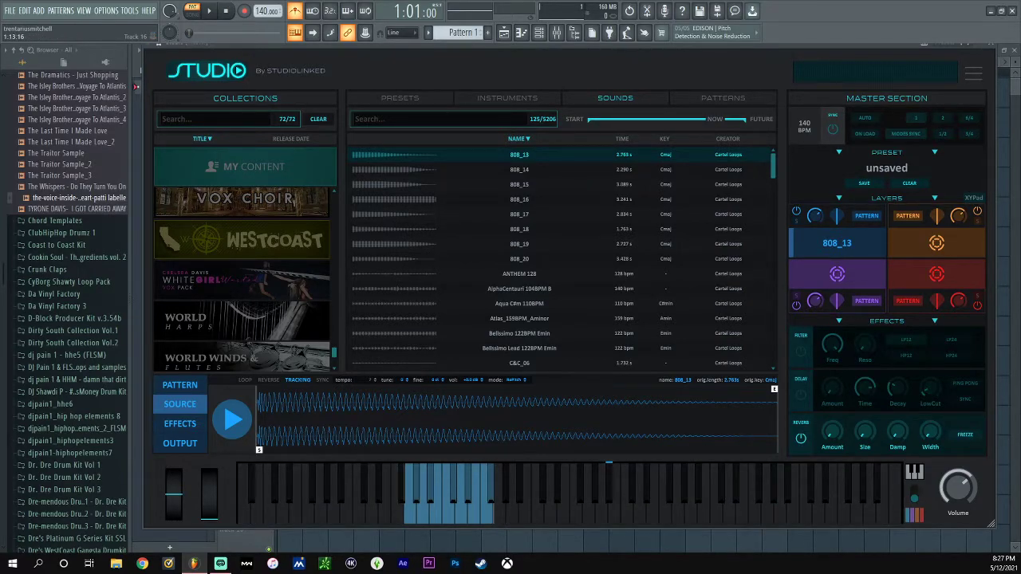
pyautogui.moveTo(448, 495); pyautogui.dragTo(538, 495)
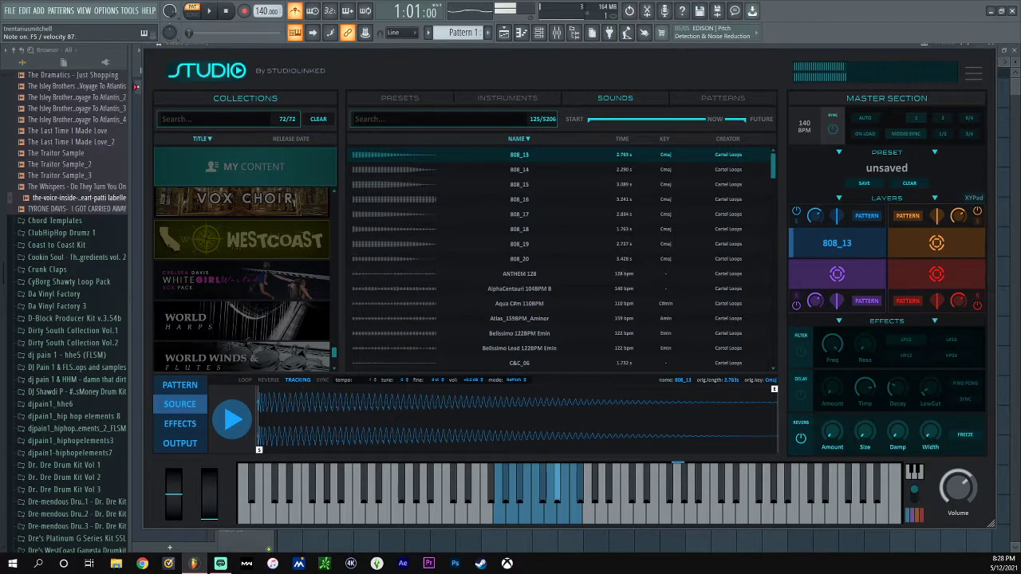
# - Browse the available MIDI patterns down to the end of the list and clear 808_13 from the blue layer
pyautogui.click(723, 98)
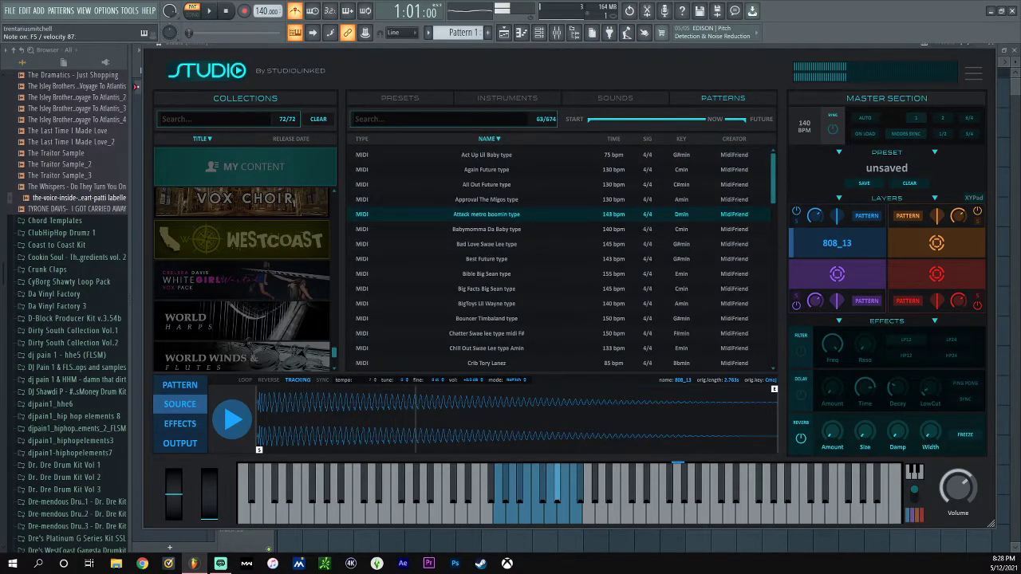
pyautogui.scroll(-12, 676, 166)
pyautogui.scroll(-3, 562, 259)
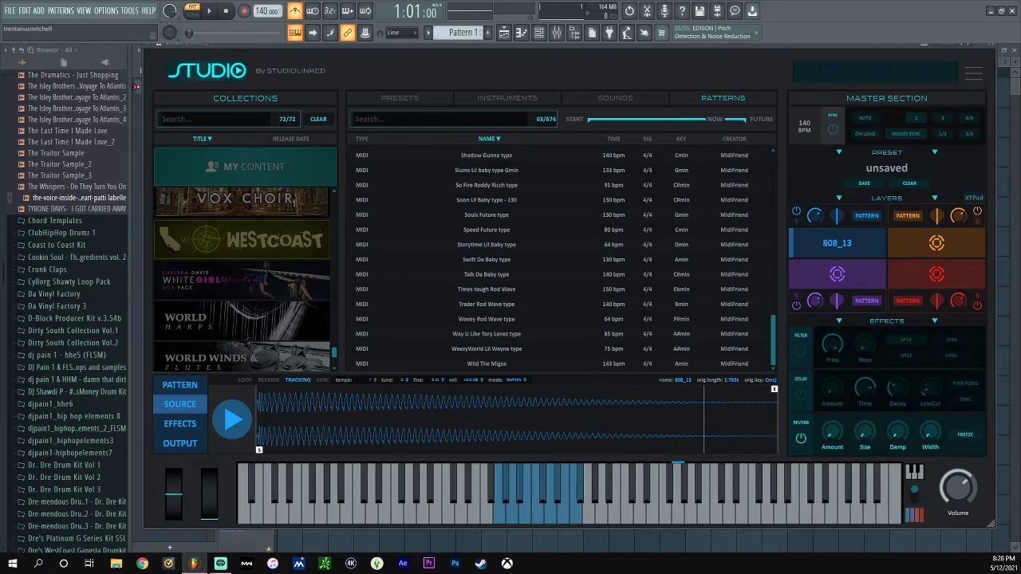
pyautogui.click(881, 249)
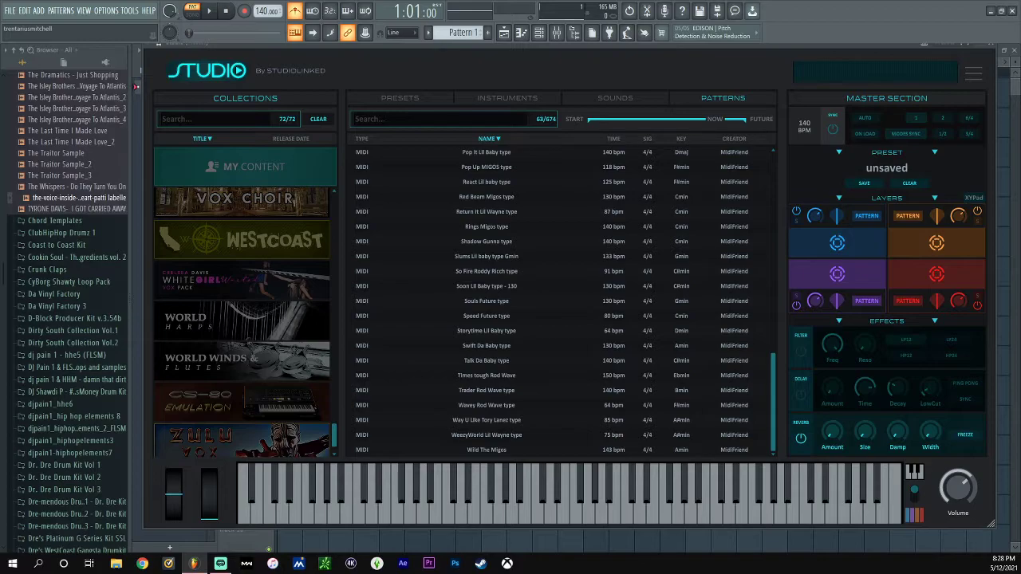
# - Add the Modern R&B collection to the selection alongside Drip and browse the MIDI patterns from both
pyautogui.scroll(-1, 244, 322)
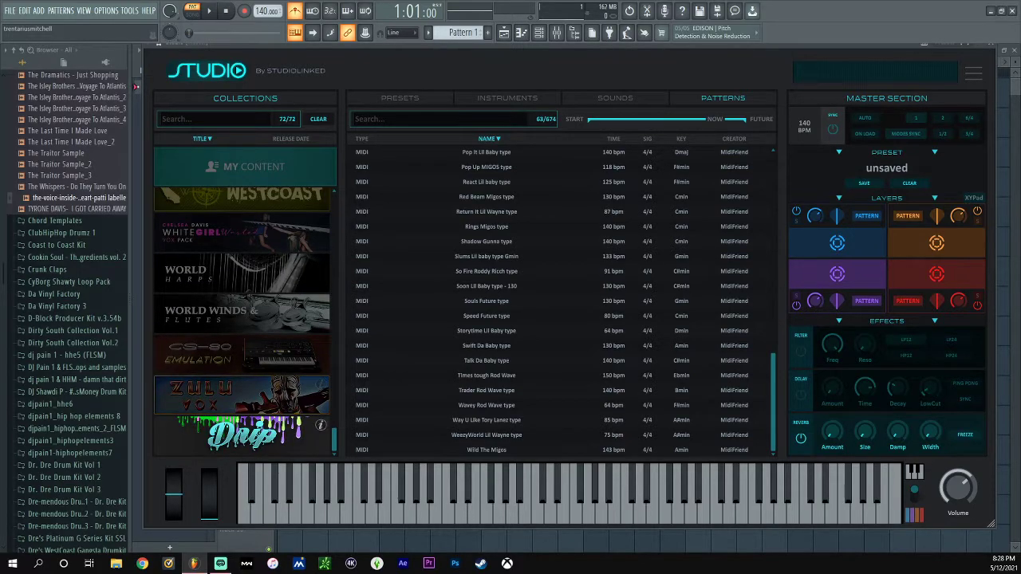
pyautogui.scroll(10, 322, 424)
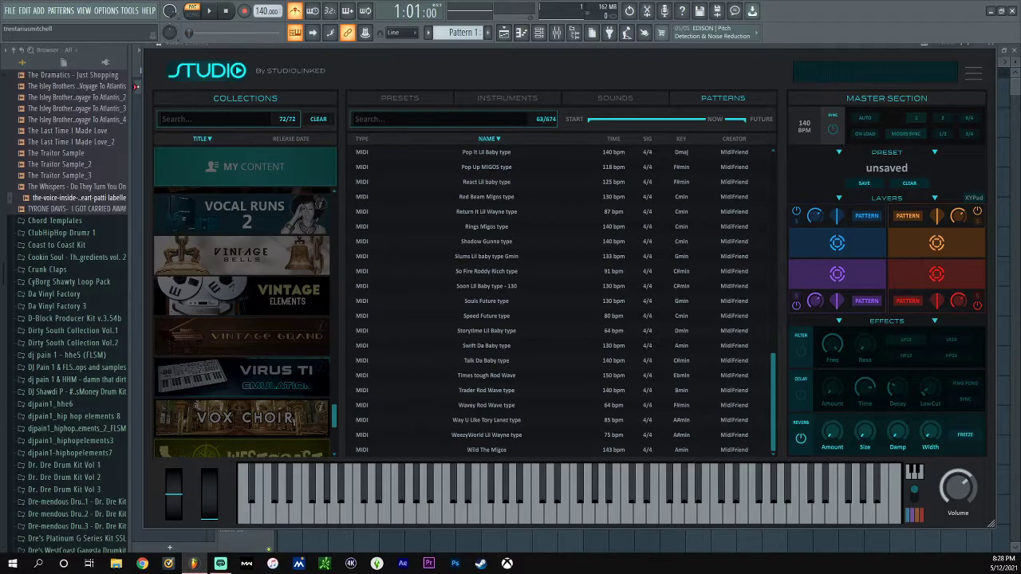
pyautogui.scroll(10, 320, 343)
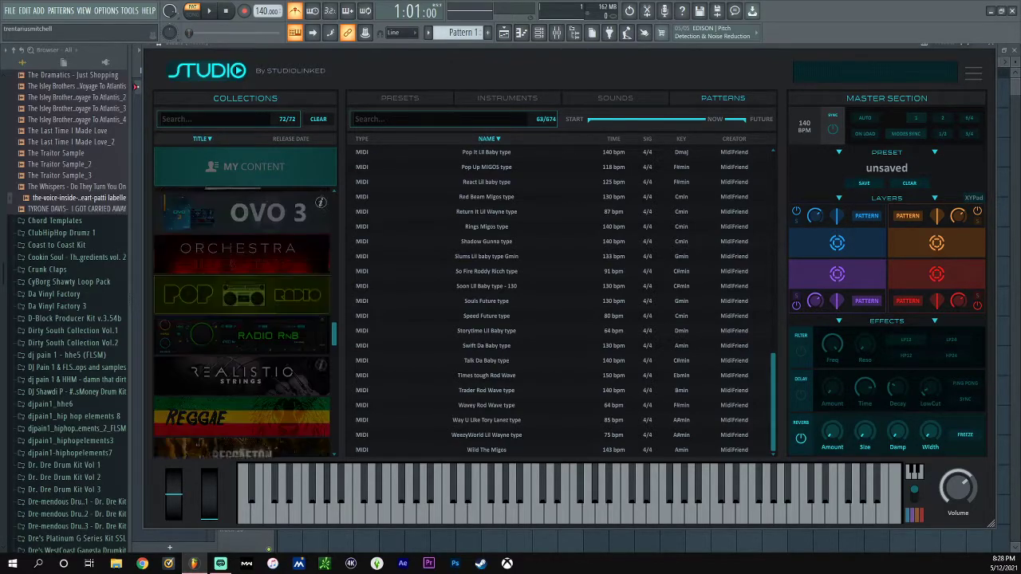
pyautogui.click(315, 311)
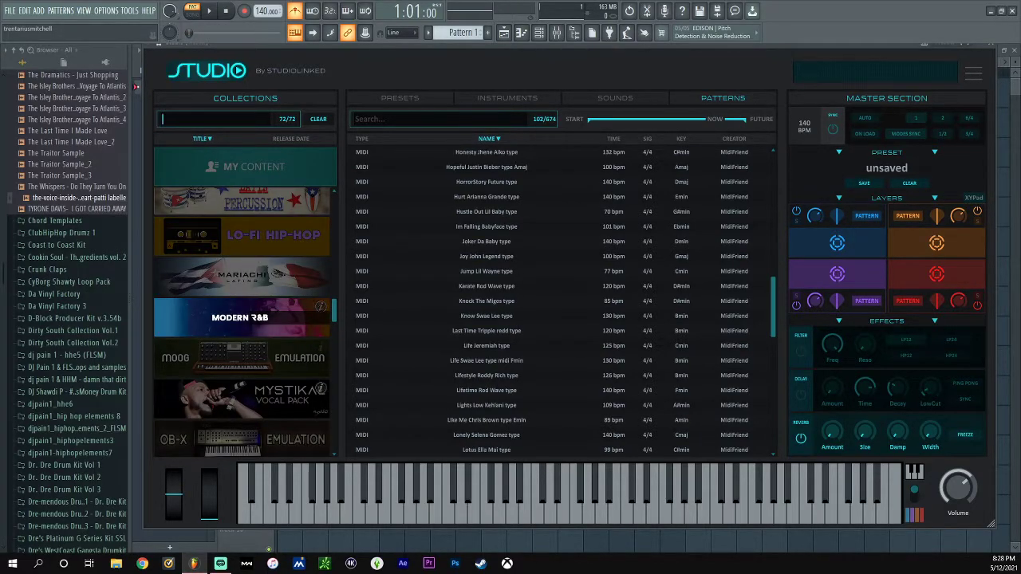
pyautogui.scroll(12, 486, 303)
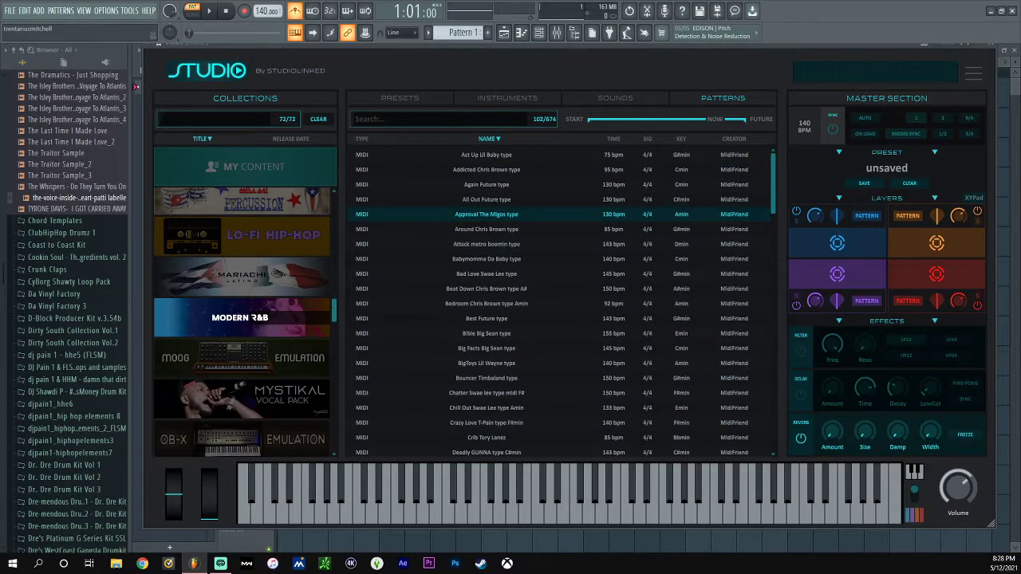
pyautogui.scroll(-15, 242, 319)
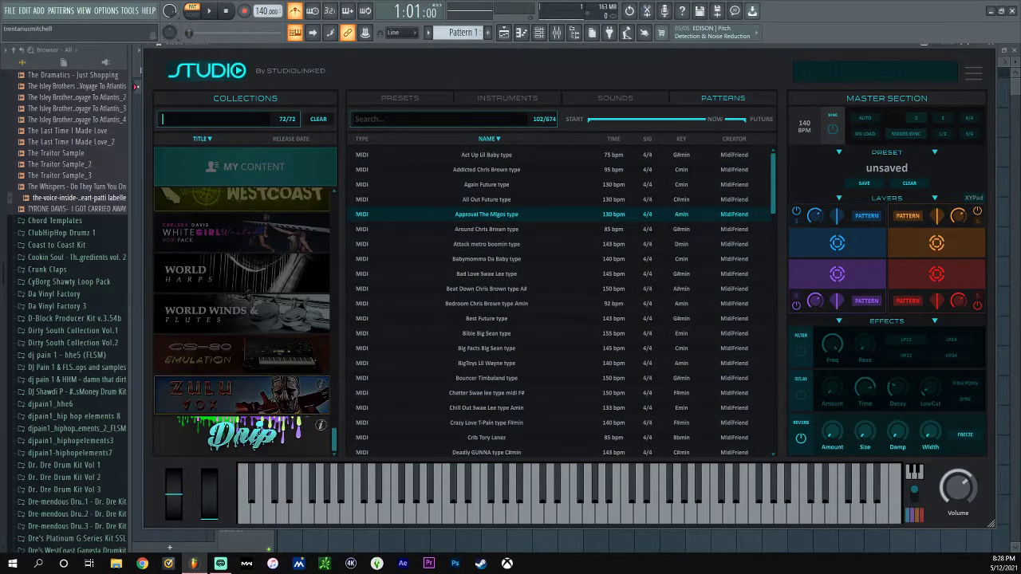
# - Remove Drip from the selected collections, keeping Modern R&B, and look back through the collection list
pyautogui.click(241, 436)
pyautogui.scroll(14, 241, 343)
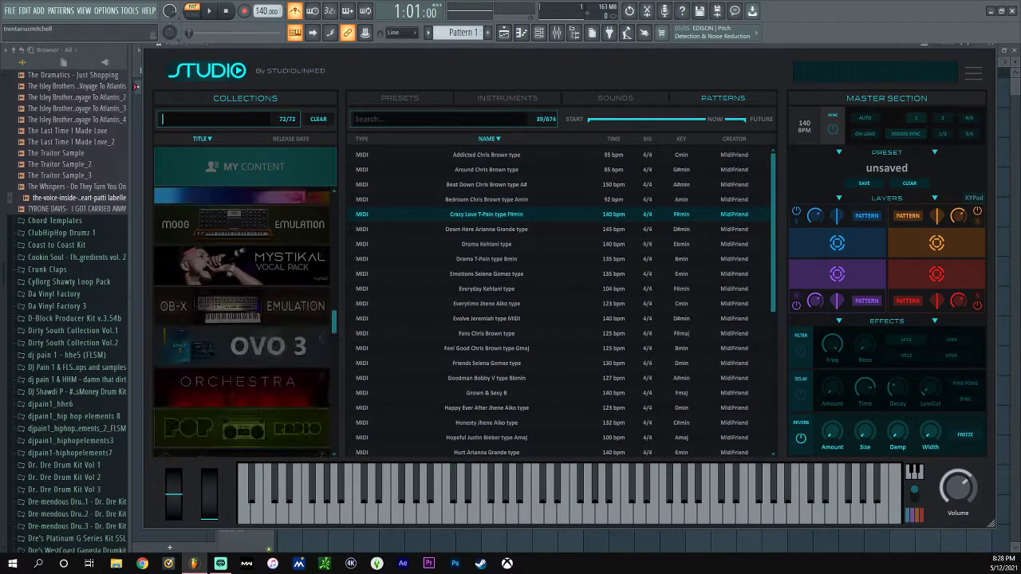
pyautogui.scroll(3, 242, 319)
pyautogui.scroll(5, 242, 319)
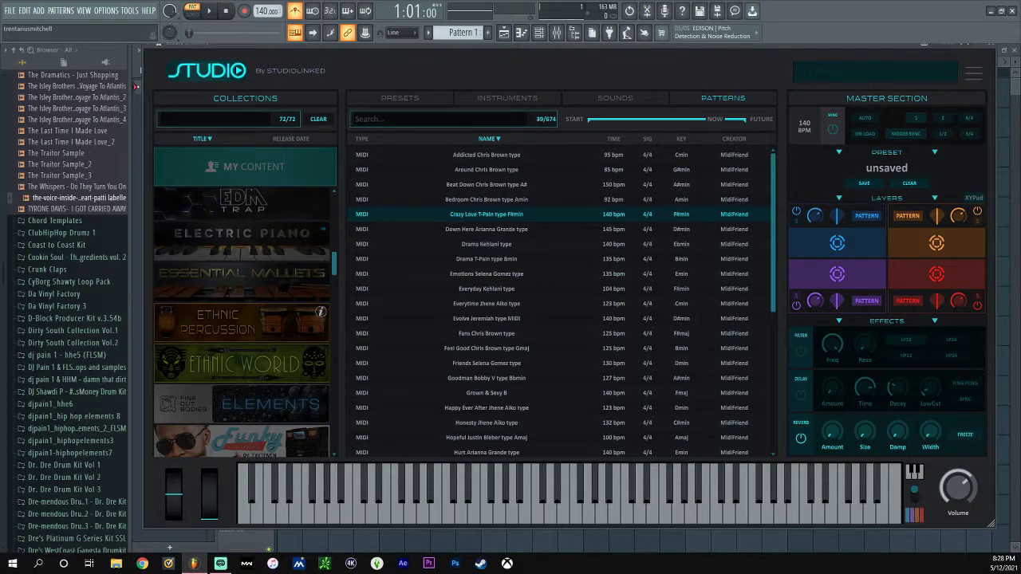
# - Browse the collections from Jazzy Hip-Hop down to Swurve and list the Modern R&B sounds in place of its MIDI patterns
pyautogui.scroll(-8, 322, 318)
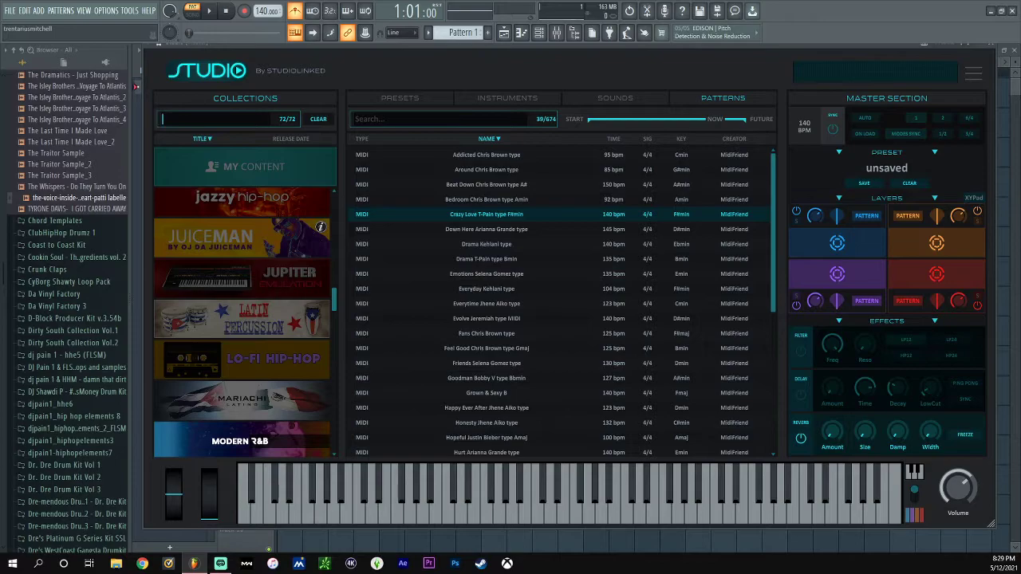
pyautogui.scroll(-5, 319, 272)
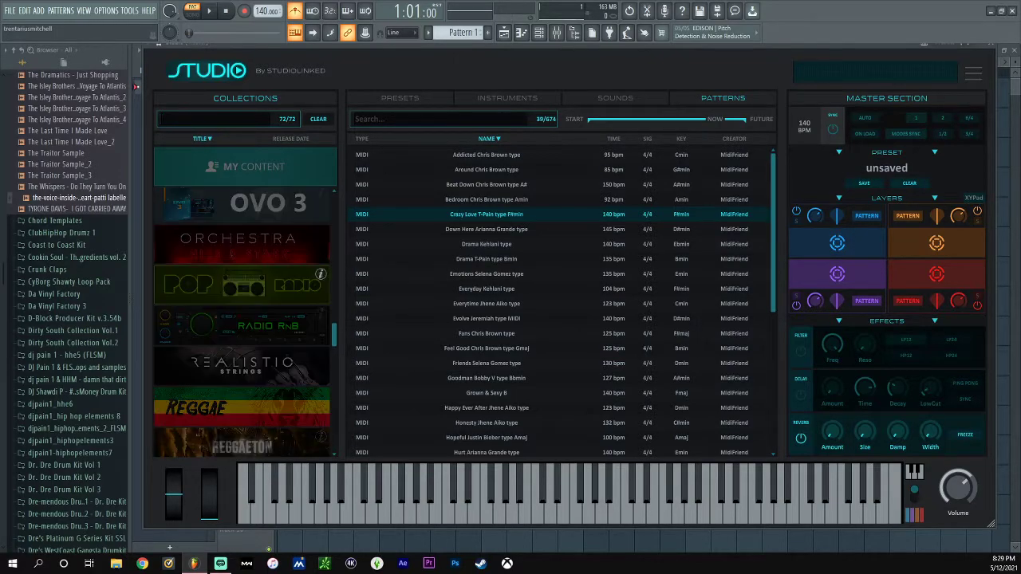
pyautogui.scroll(-5, 319, 271)
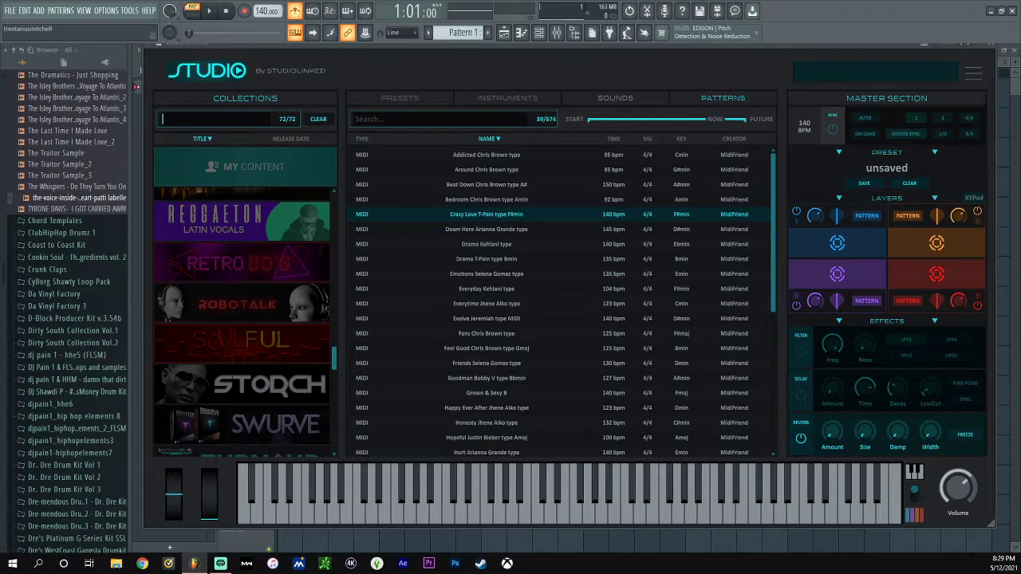
pyautogui.click(614, 98)
pyautogui.click(615, 97)
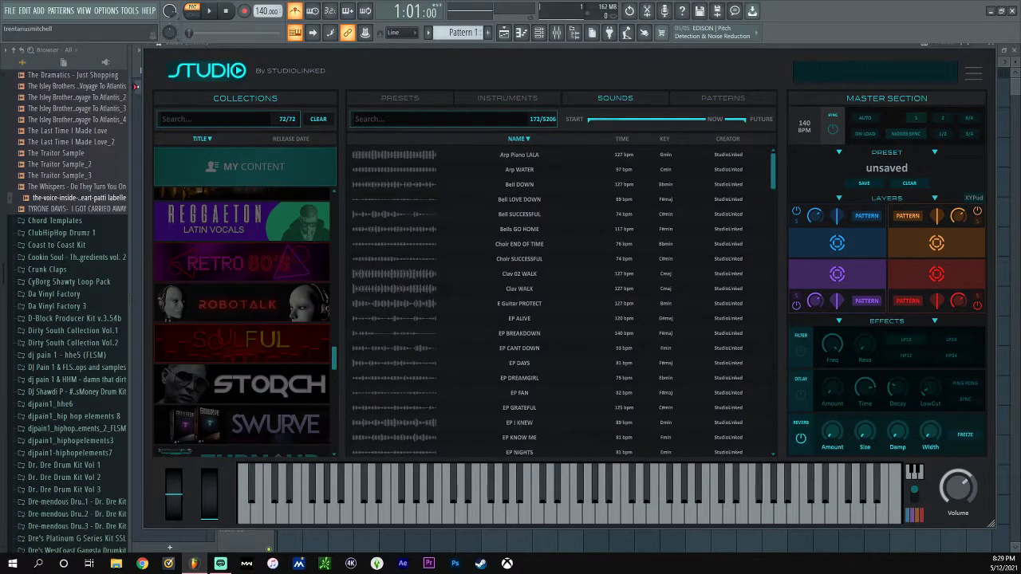